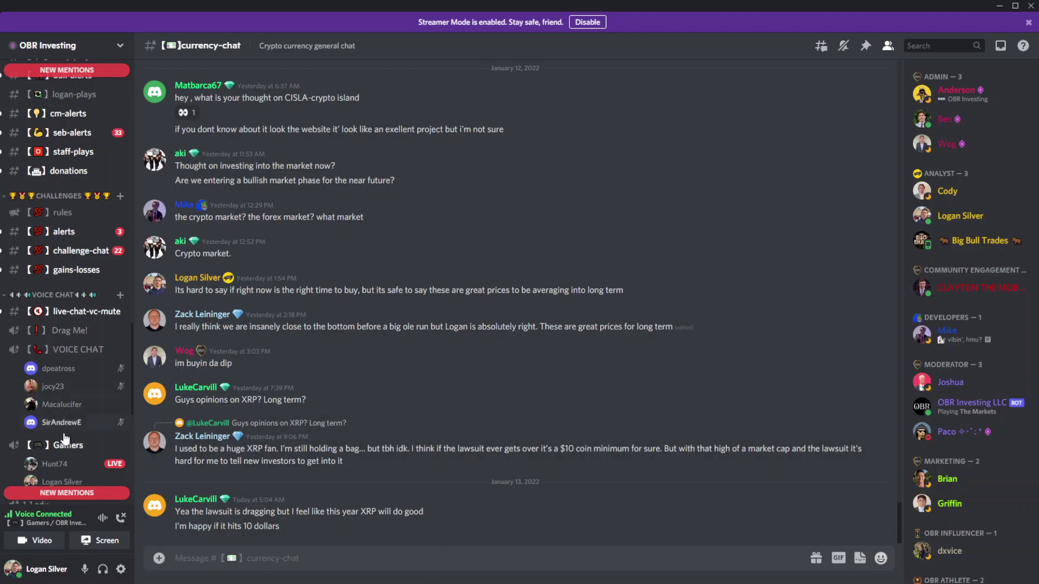
- Watch the live stream in the Gamers voice channel and set the FB chart to the 30-minute interval
mouse_move(60, 465)
click(215, 548)
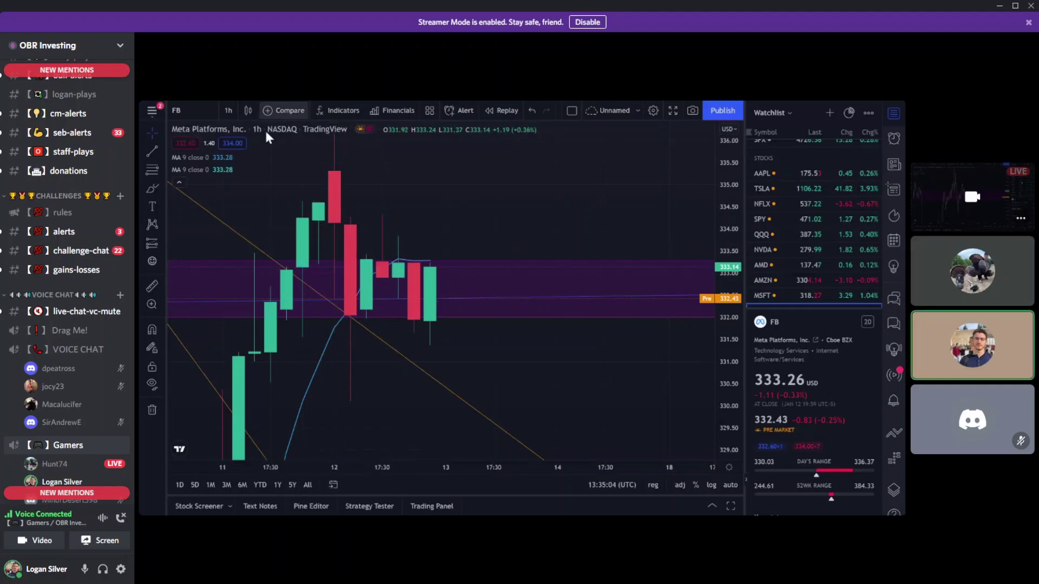
click(228, 111)
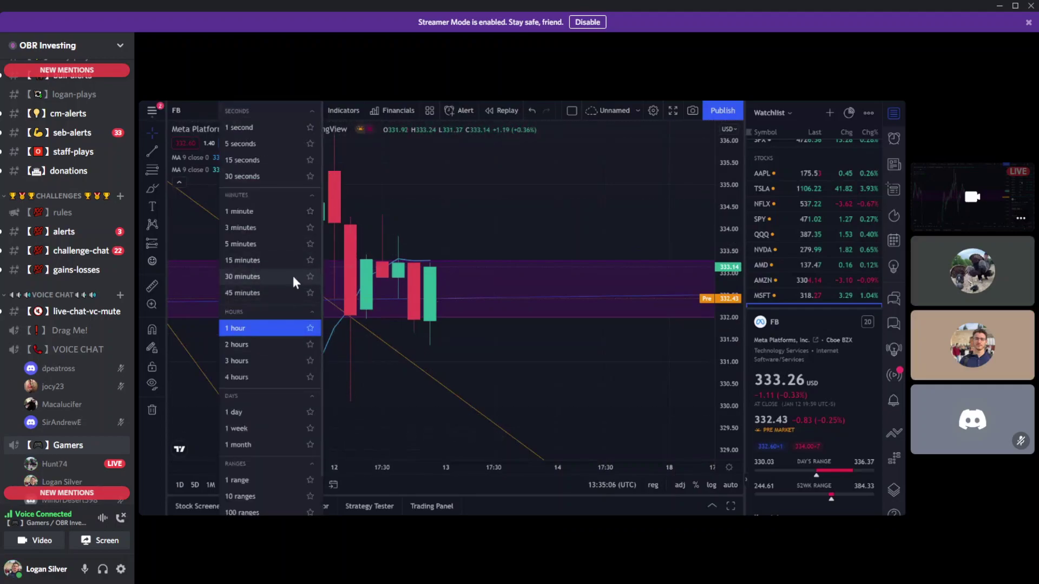
click(293, 276)
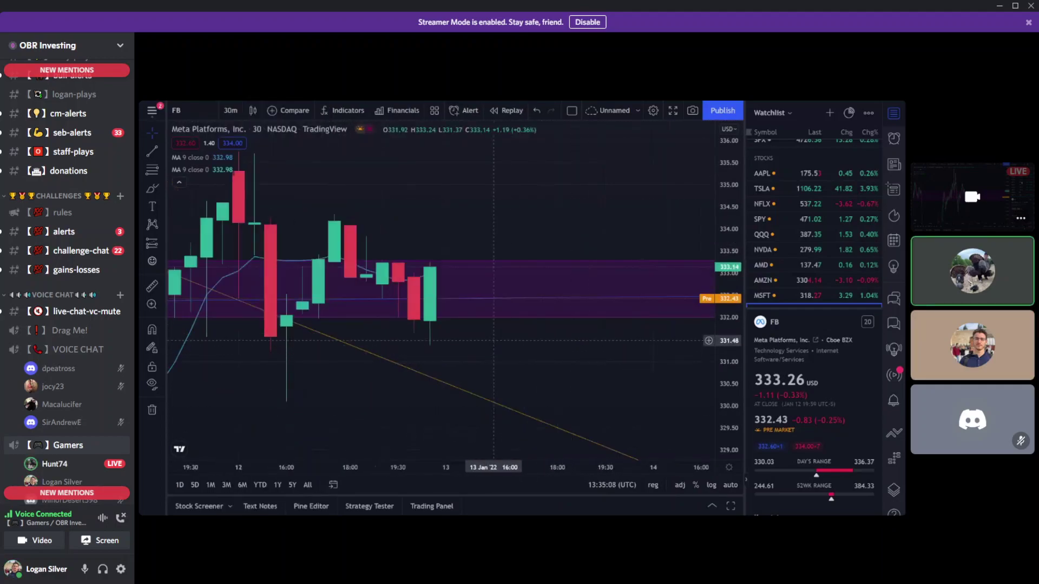
drag(493, 341, 609, 341)
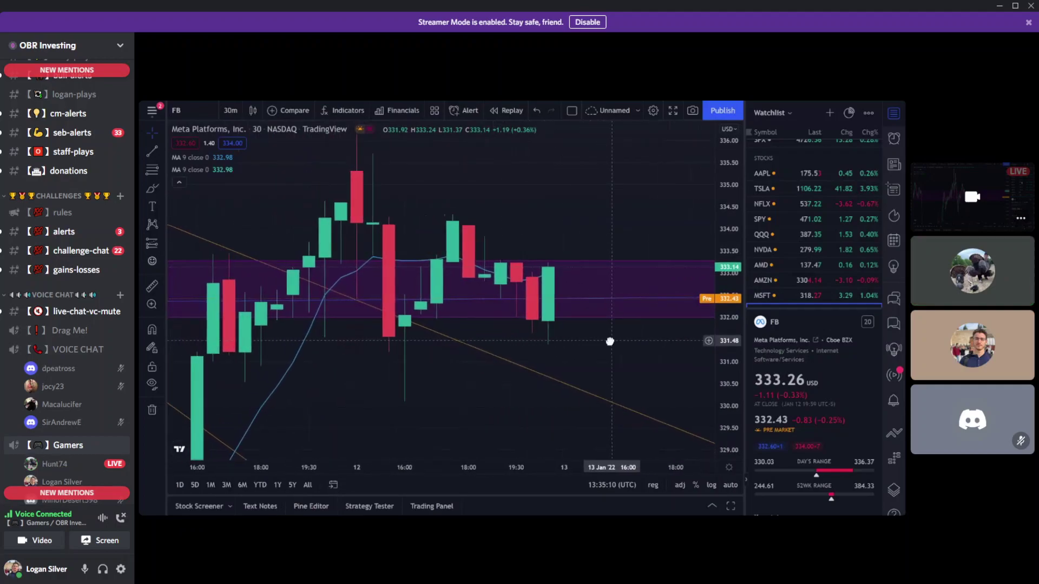
click(233, 115)
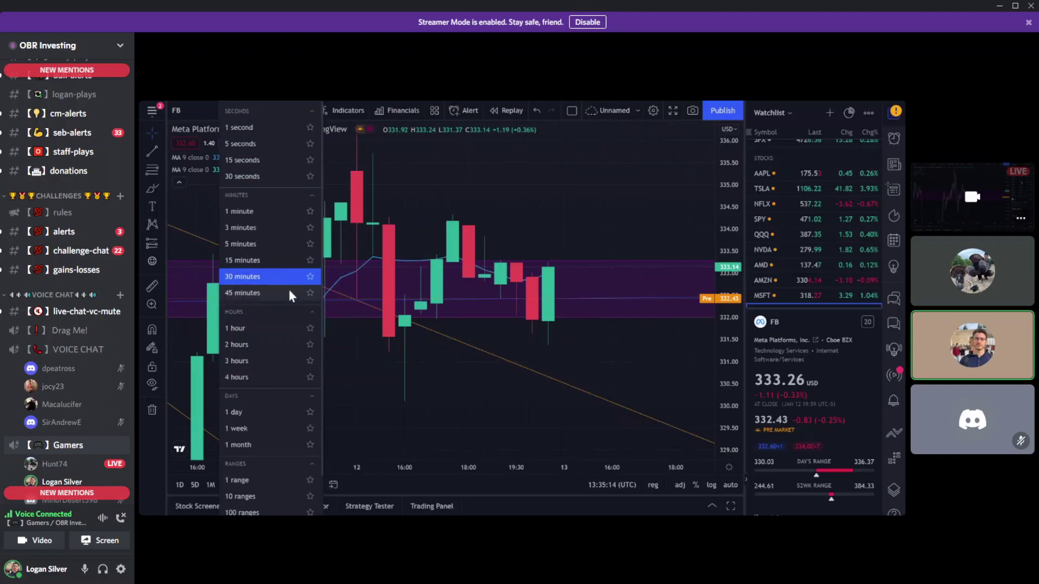
click(501, 390)
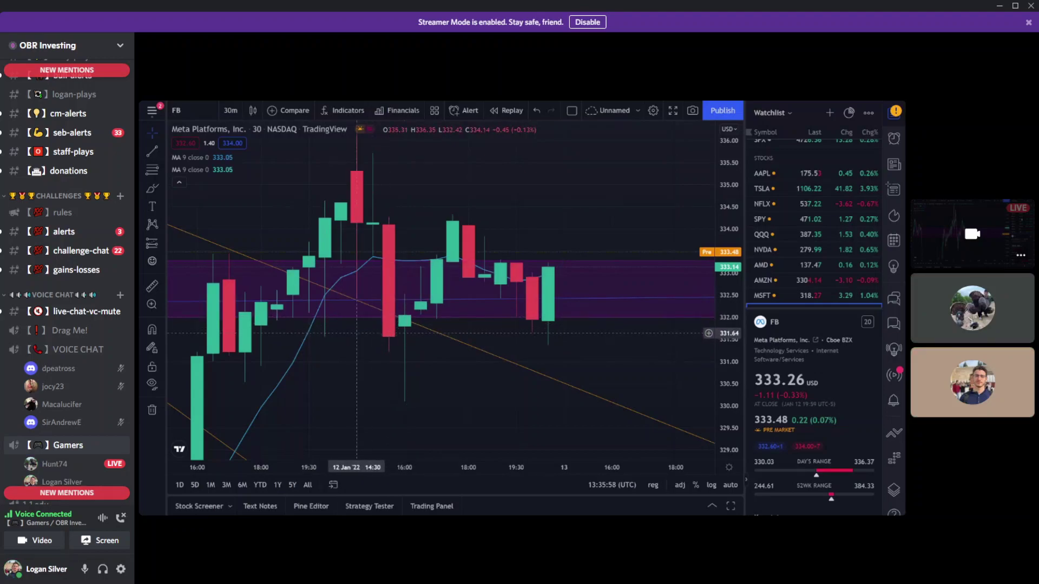
- Set the FB chart's time zone to UTC-5 and close the advertisement covering the chart
mouse_move(447, 408)
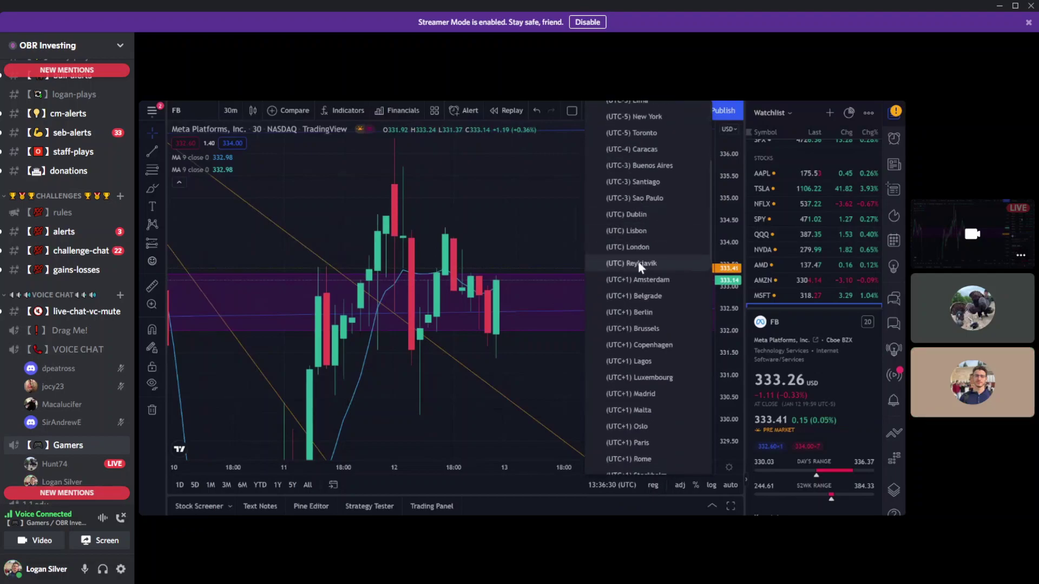
scroll(642, 298, down, 3)
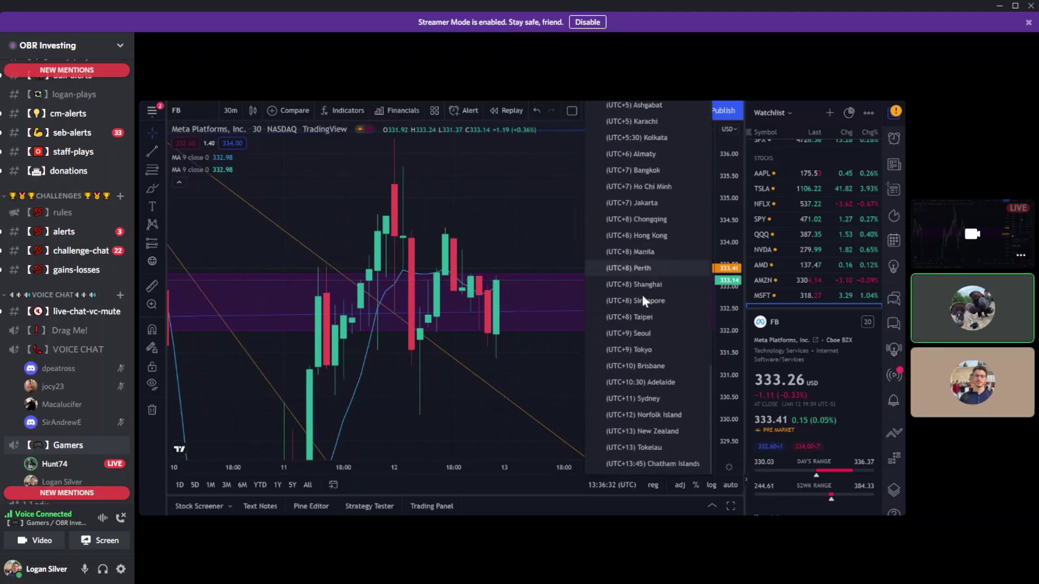
scroll(671, 359, up, 10)
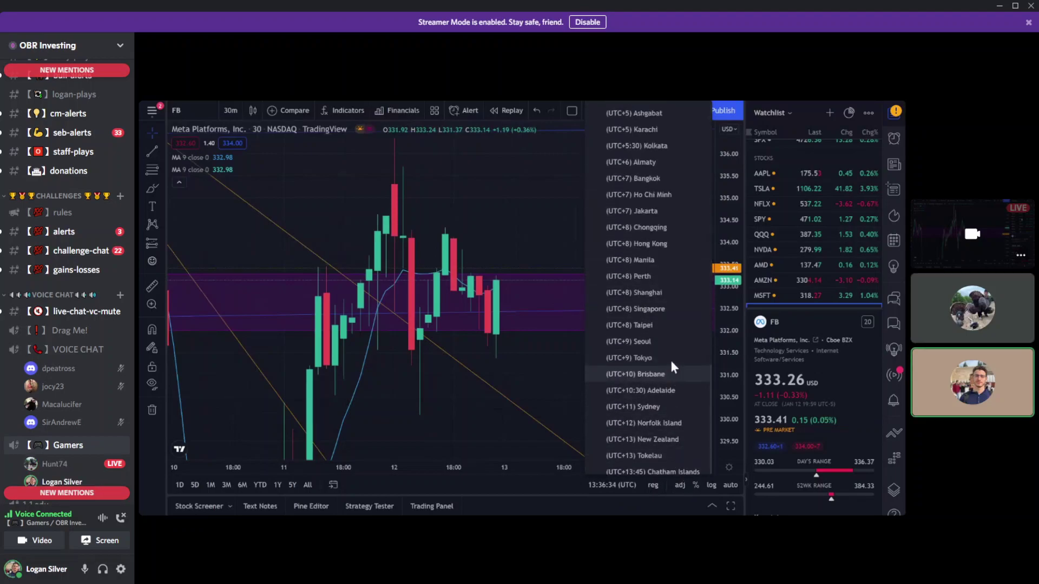
scroll(669, 272, up, 7)
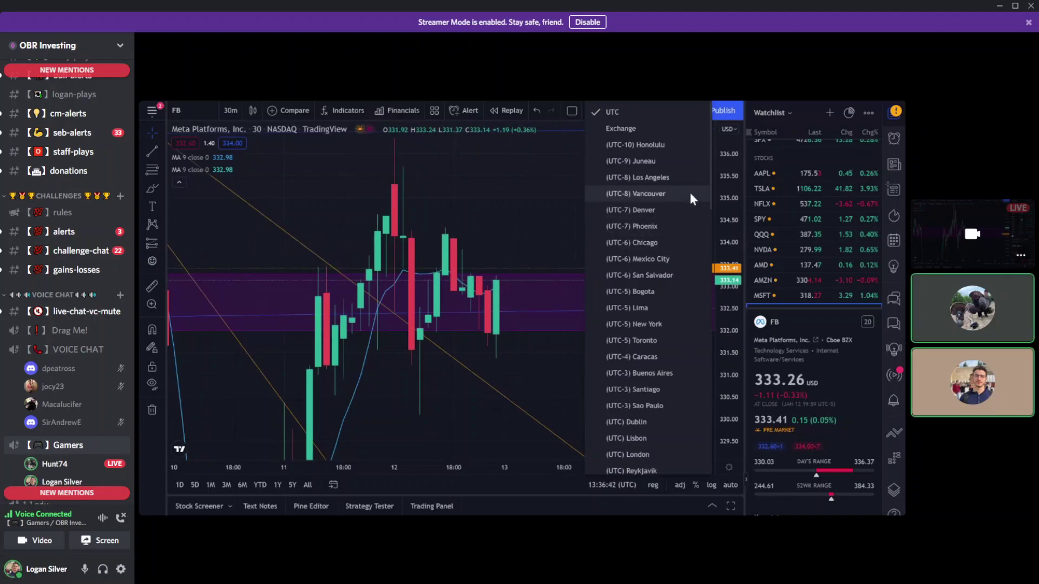
scroll(684, 244, down, 1)
click(633, 273)
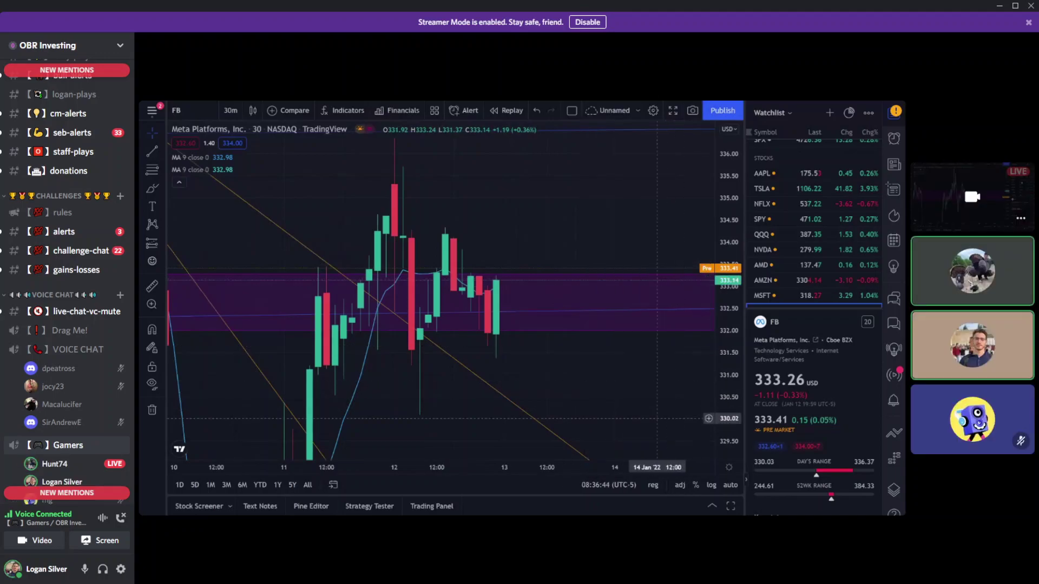
mouse_move(416, 440)
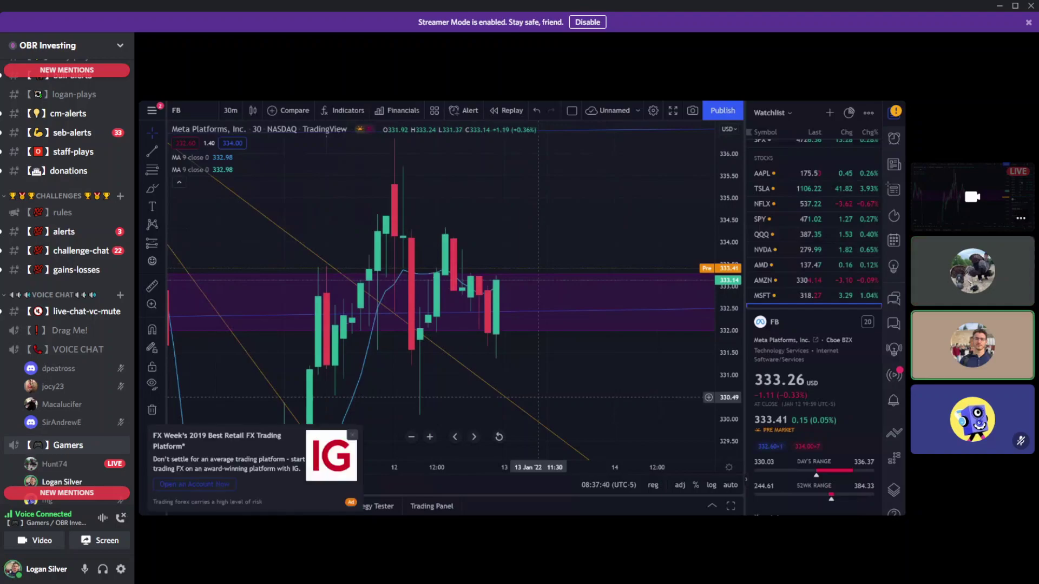
click(351, 435)
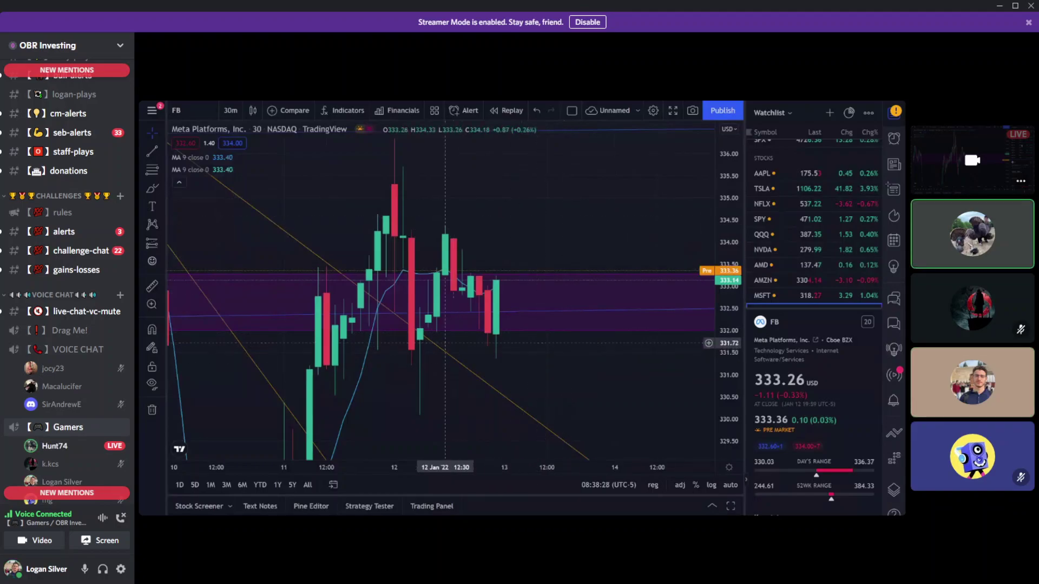
- Examine FB's 30-minute price action around the purple zone and the descending trendlines across the recent sessions
mouse_move(587, 360)
mouse_down()
mouse_move(513, 359)
mouse_move(676, 361)
mouse_move(557, 366)
mouse_move(572, 348)
mouse_up()
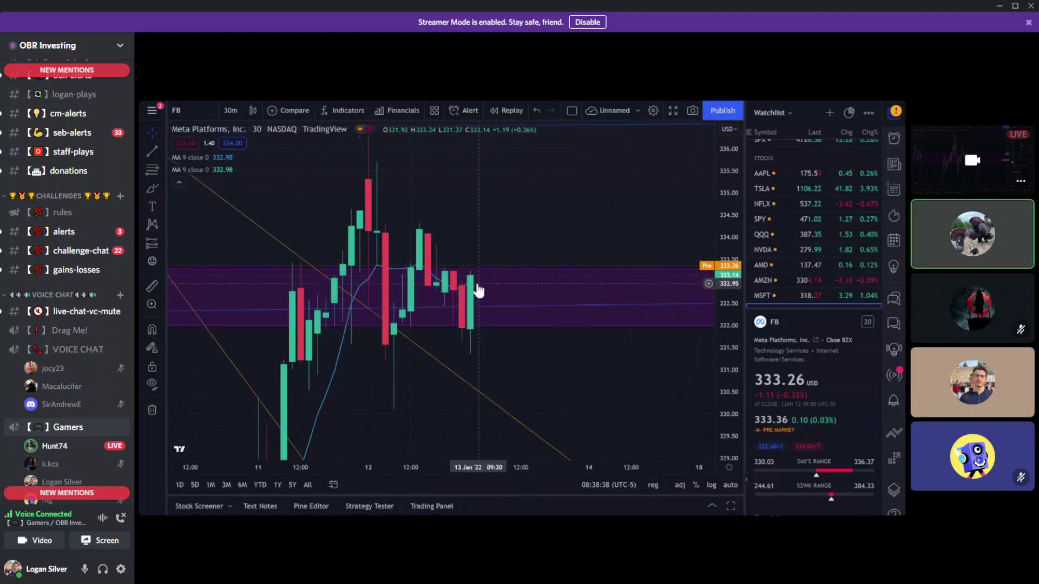
scroll(487, 325, down, 3)
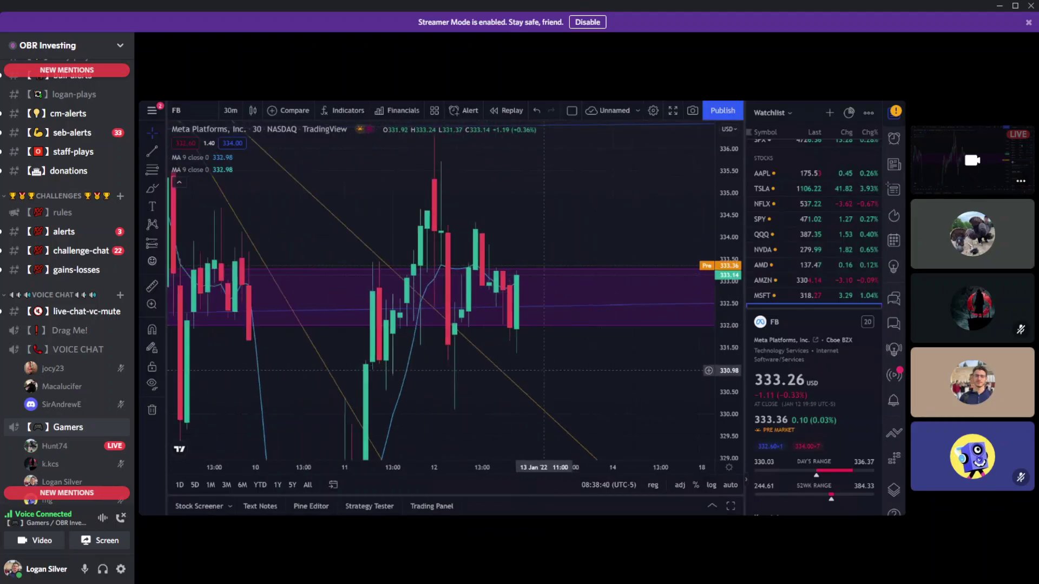
drag(501, 382, 498, 392)
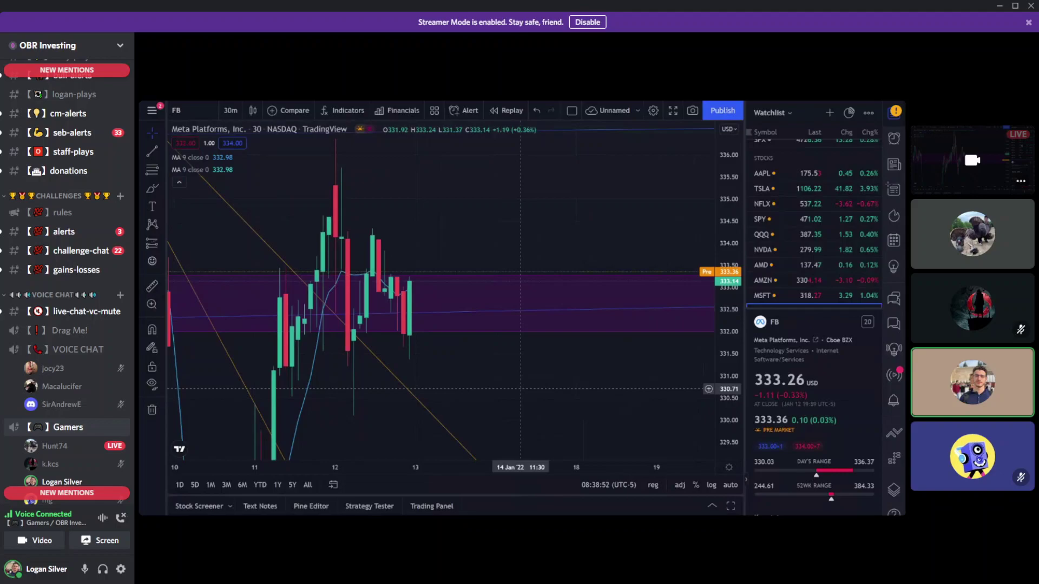
scroll(80, 291, down, 3)
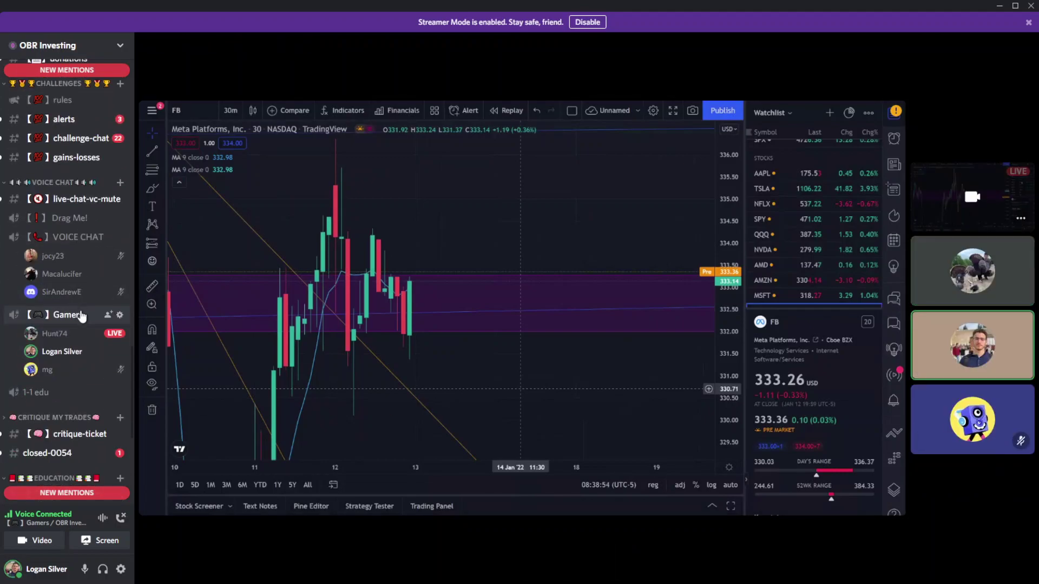
scroll(81, 311, up, 2)
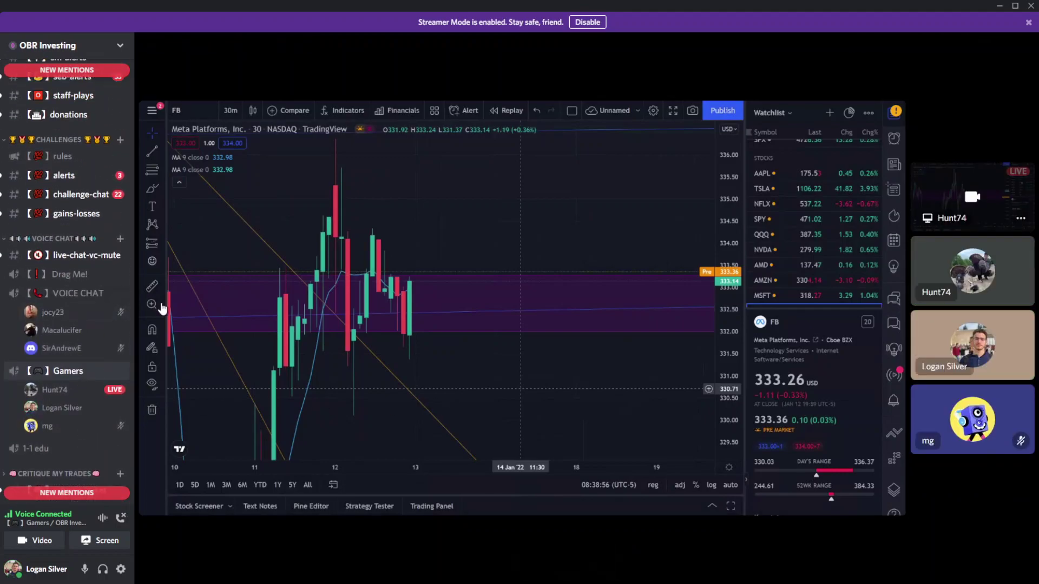
mouse_move(366, 239)
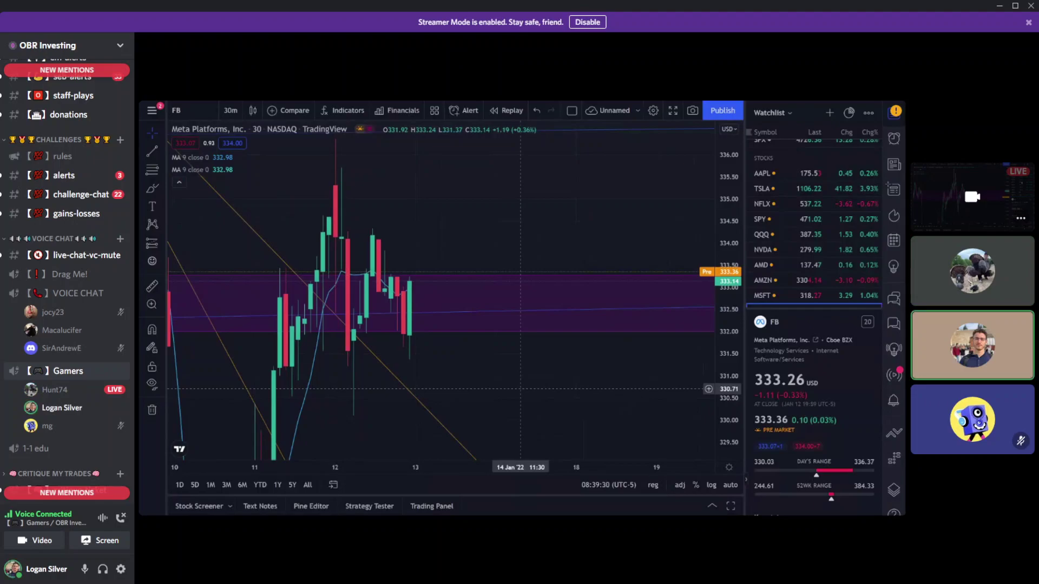
scroll(535, 379, down, 3)
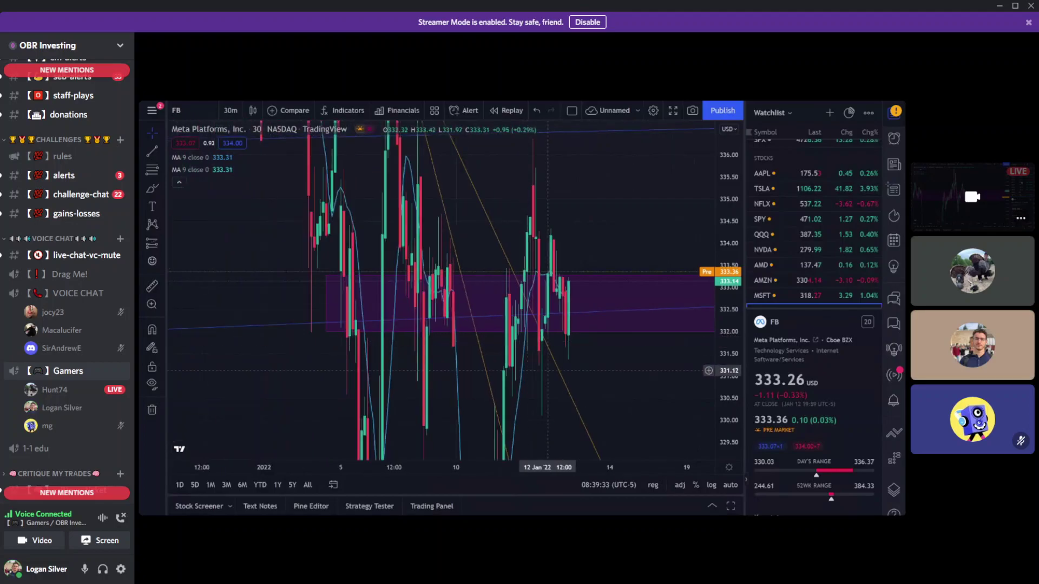
mouse_move(548, 371)
mouse_down()
mouse_move(396, 368)
mouse_move(493, 366)
mouse_move(402, 379)
mouse_move(679, 422)
mouse_move(681, 343)
mouse_move(643, 364)
mouse_move(562, 361)
mouse_up()
scroll(403, 379, up, 2)
scroll(660, 359, up, 3)
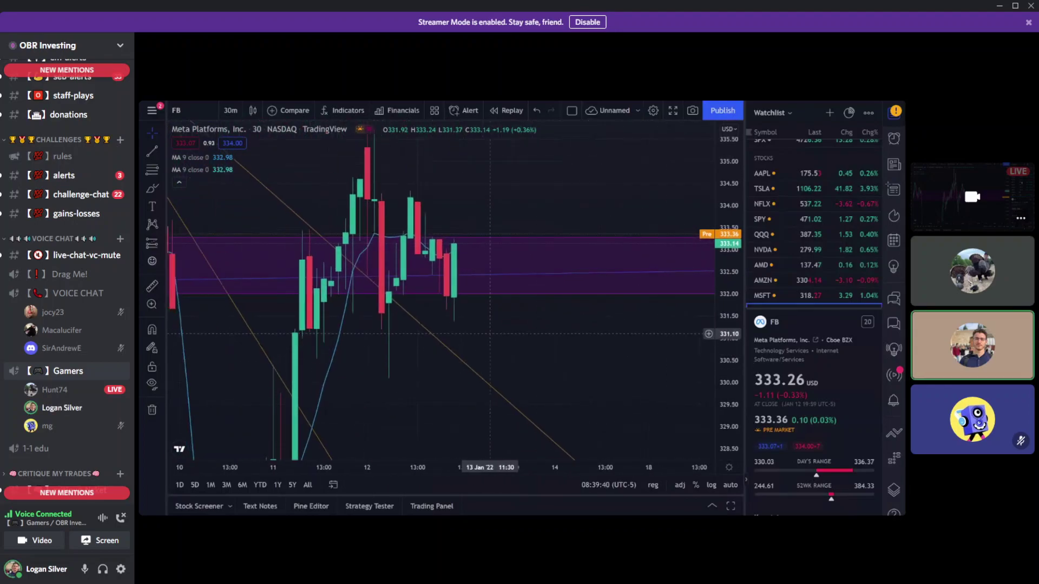
drag(490, 334, 621, 401)
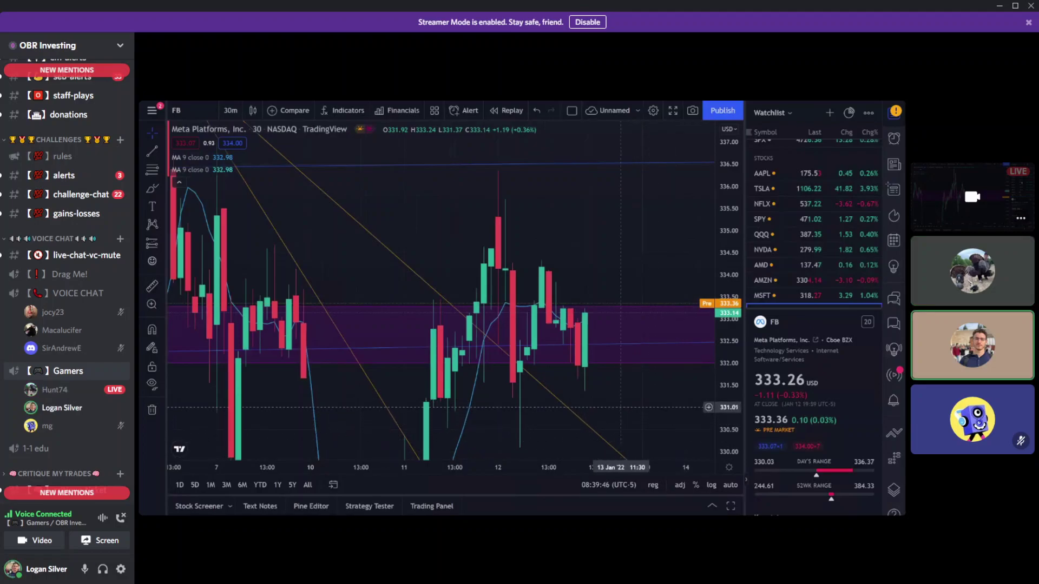
- Set the FB chart to the 1-hour interval to review its price action
click(222, 110)
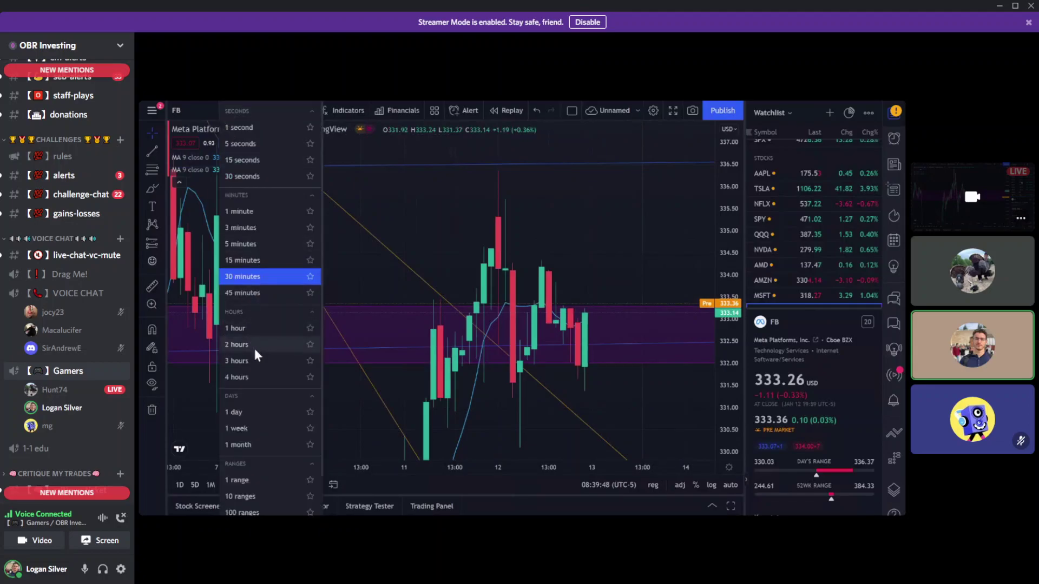
click(252, 329)
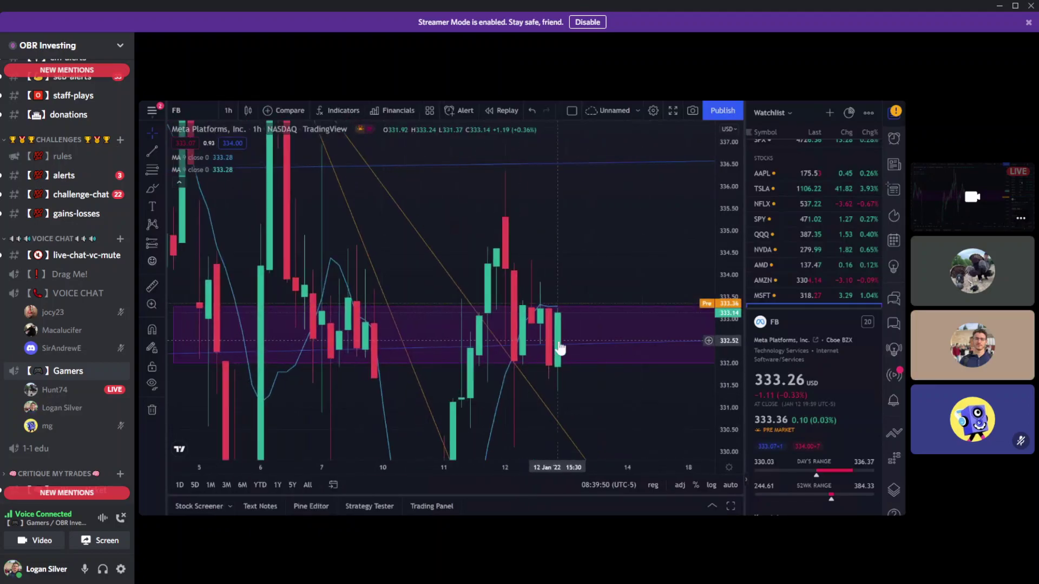
scroll(589, 335, down, 2)
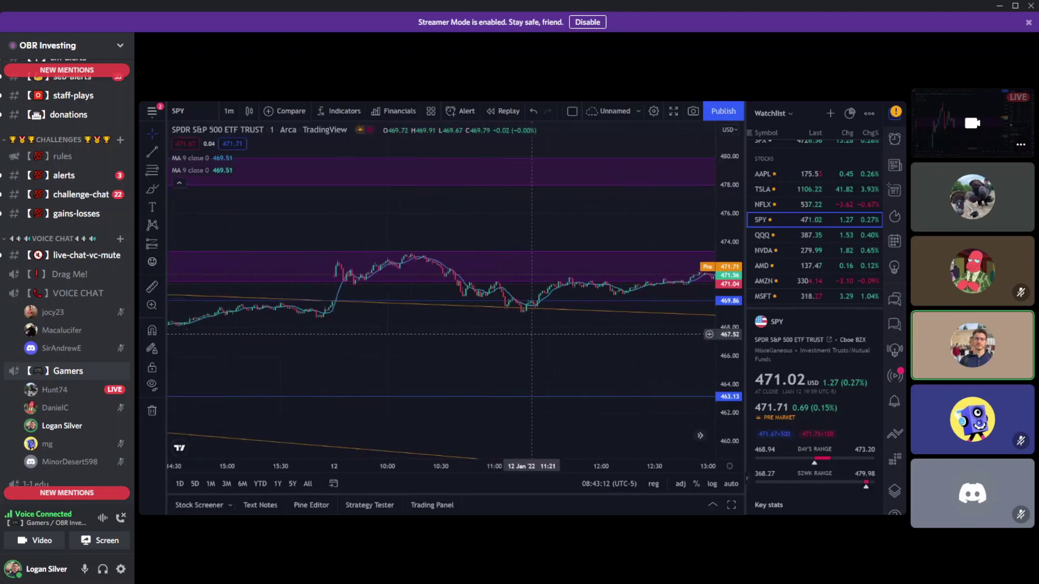
scroll(484, 331, up, 3)
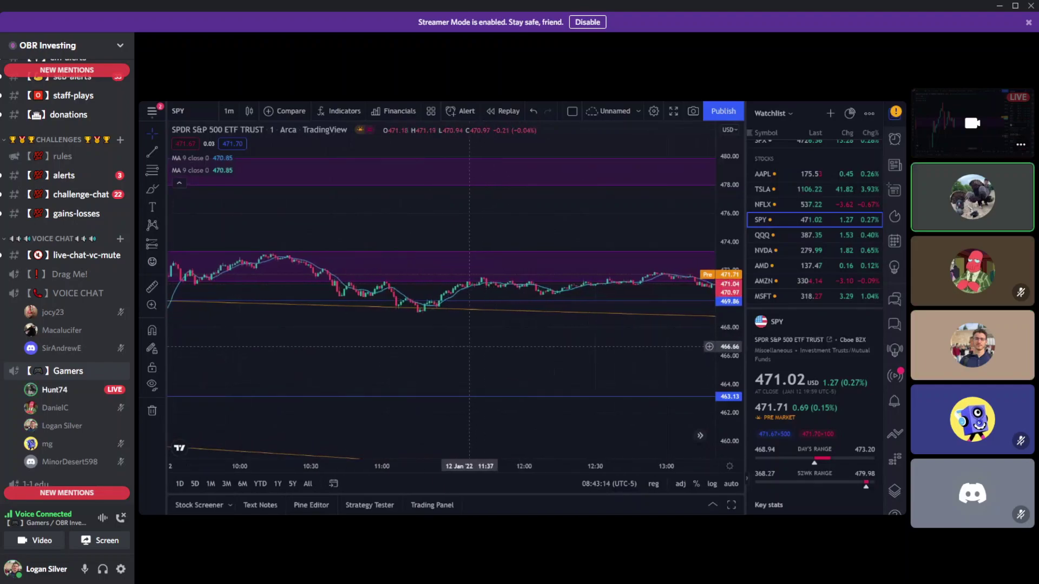
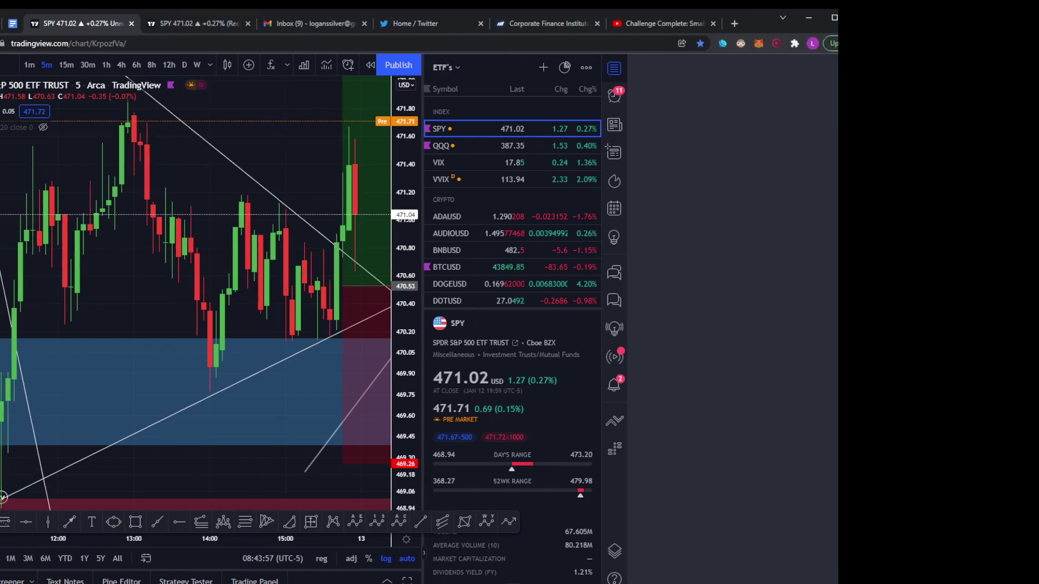
- Maximize the TradingView browser window and set the SPY chart to the 1-minute interval
key(super+Up)
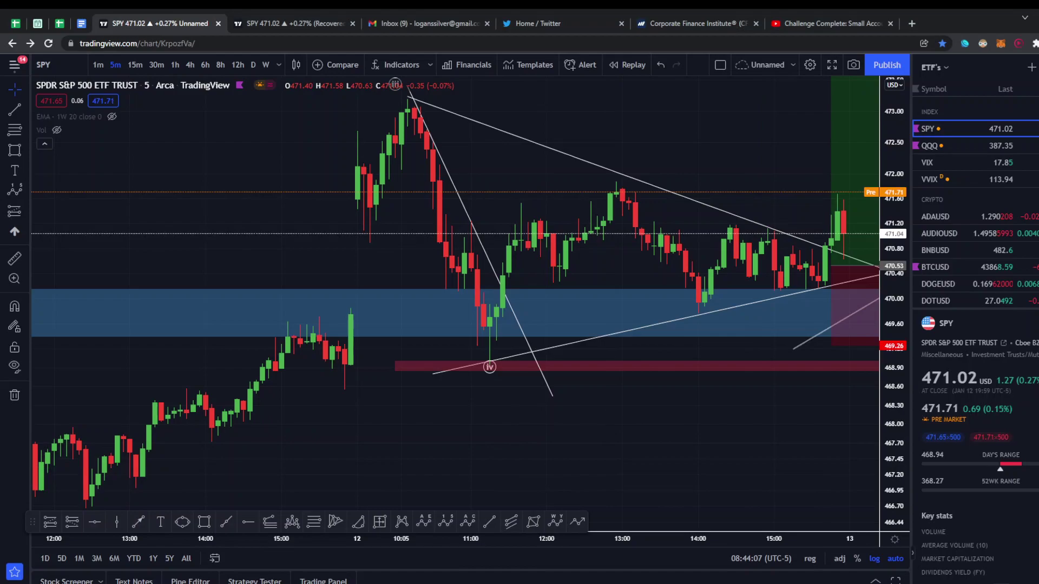
mouse_move(563, 457)
mouse_down()
mouse_move(592, 452)
mouse_move(557, 473)
mouse_up()
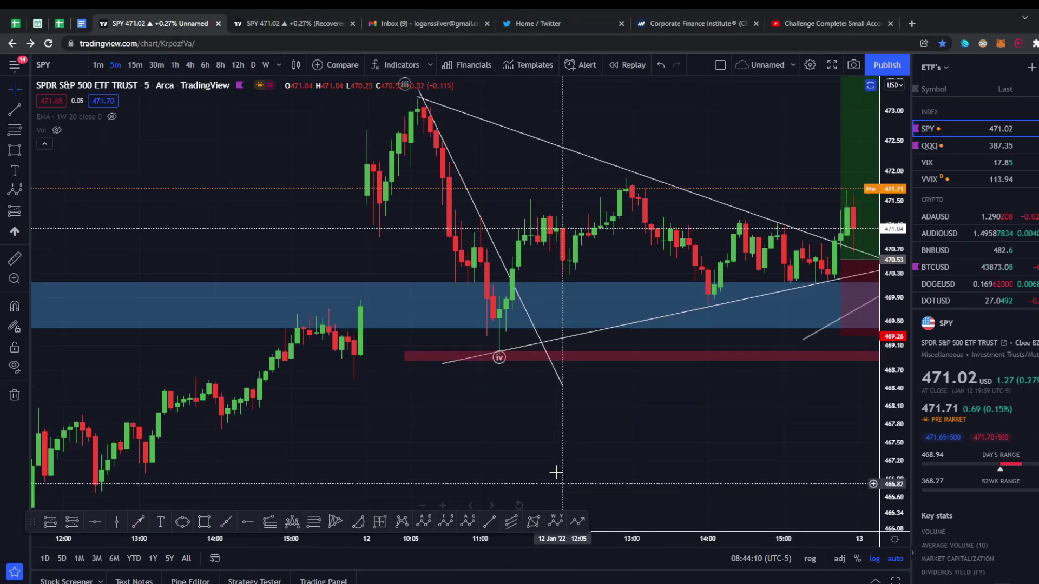
click(98, 64)
drag(266, 371, 318, 128)
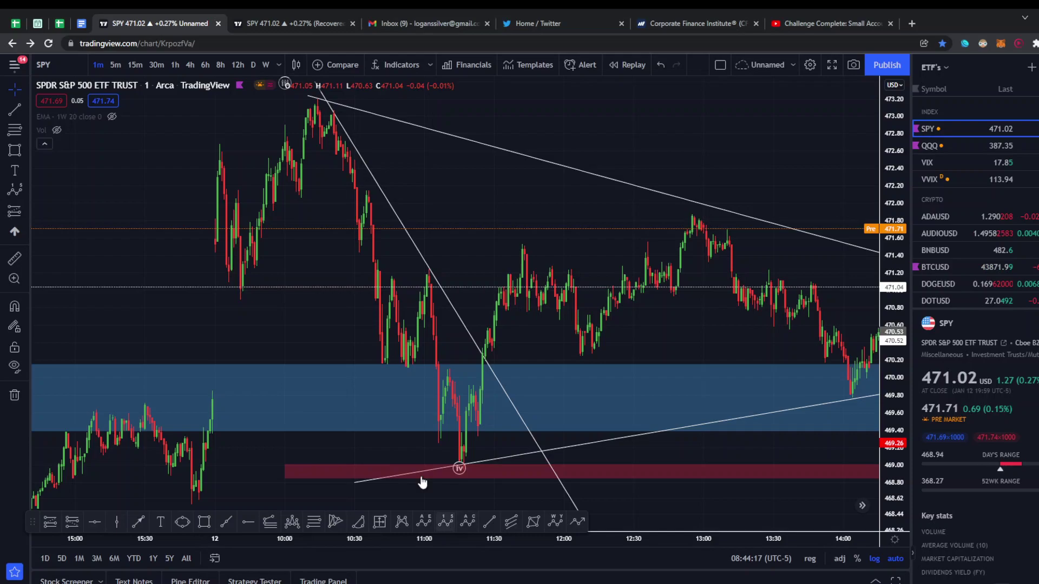
- Draw a five-wave Elliott impulse (i to v) on SPY's January 12 decline, from the 473.23 high to the 469.07 low
click(445, 521)
click(317, 96)
click(356, 257)
click(367, 187)
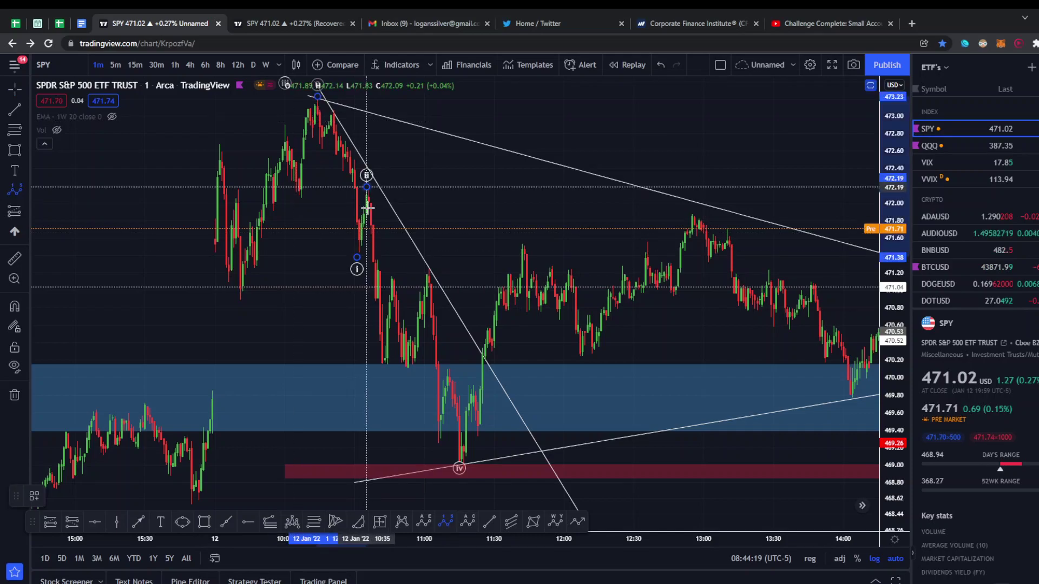
click(385, 355)
click(434, 264)
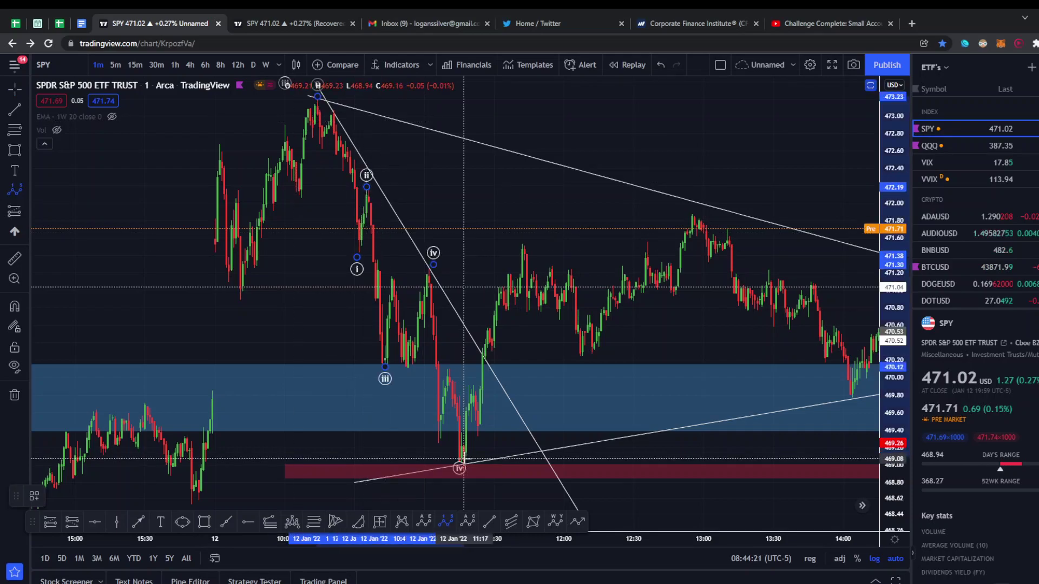
click(463, 458)
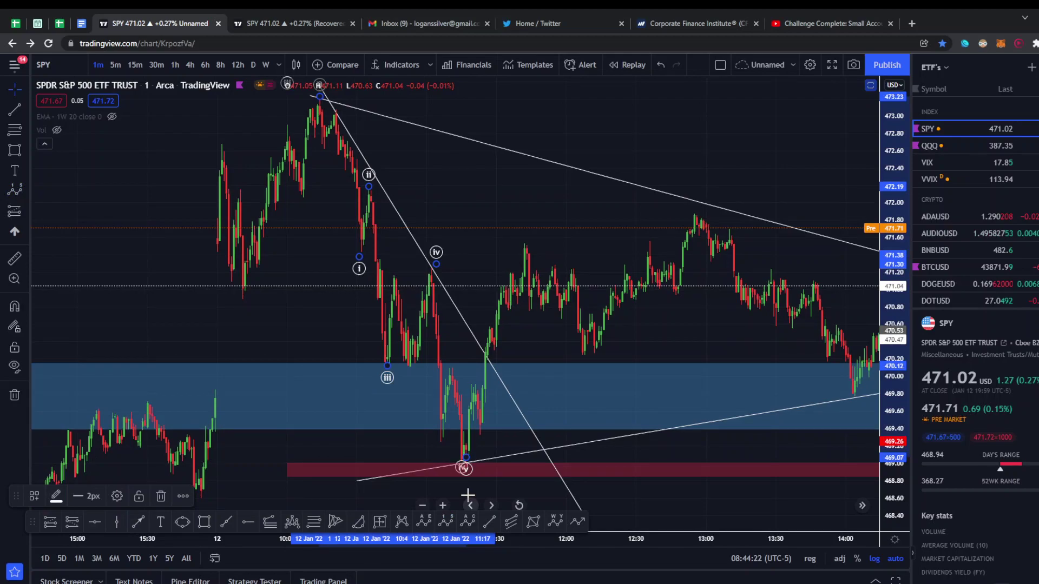
- Place a long position on SPY near 11:08 on January 12, with entry 469.71, target 470.64 and stop 469.20
scroll(359, 420, up, 3)
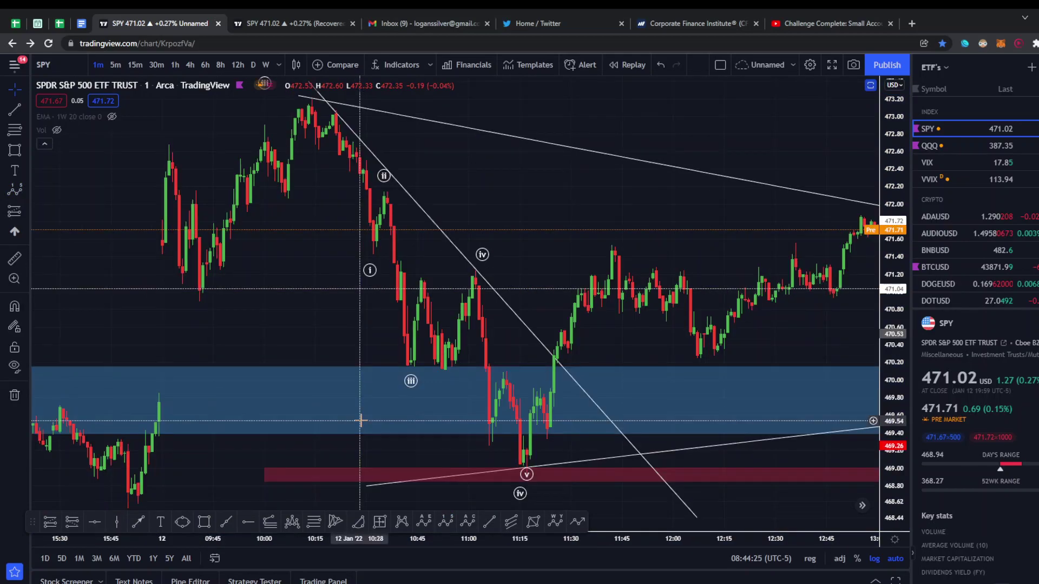
click(496, 405)
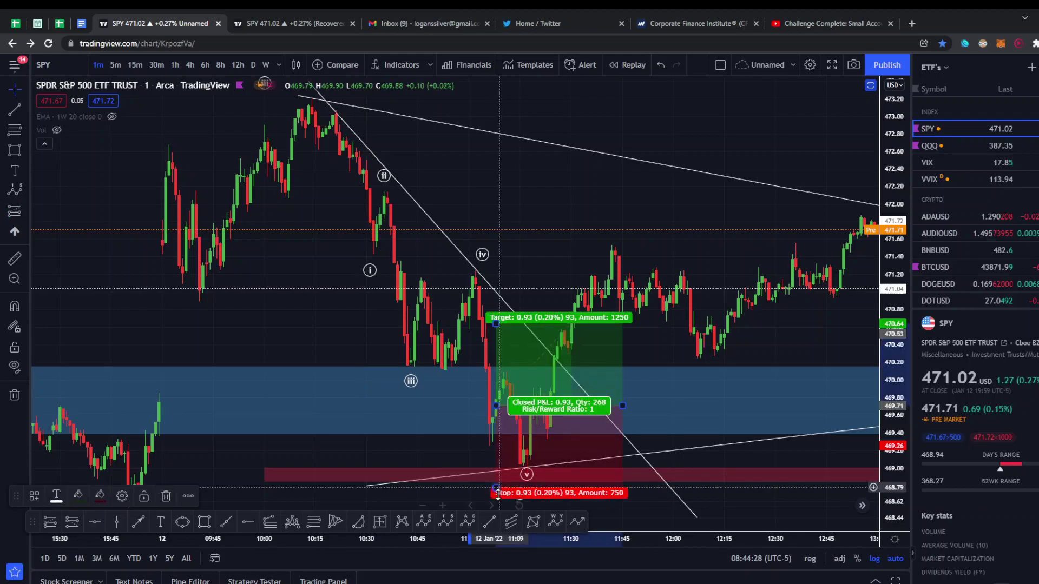
drag(496, 489, 494, 450)
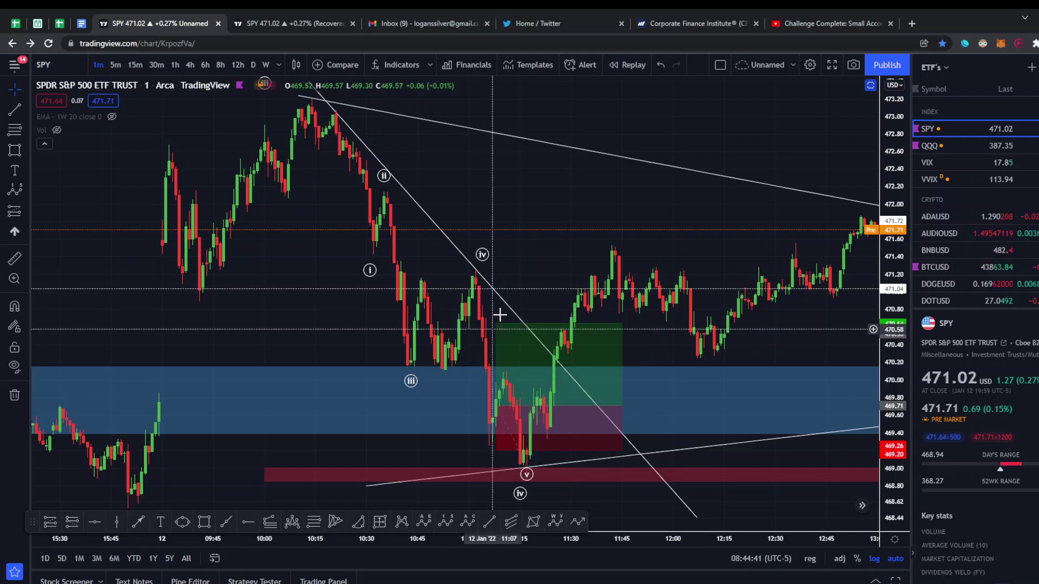
- Set the SPY chart to the 5-minute interval and lower the long position's stop to 468.57, beneath the red zone
click(115, 64)
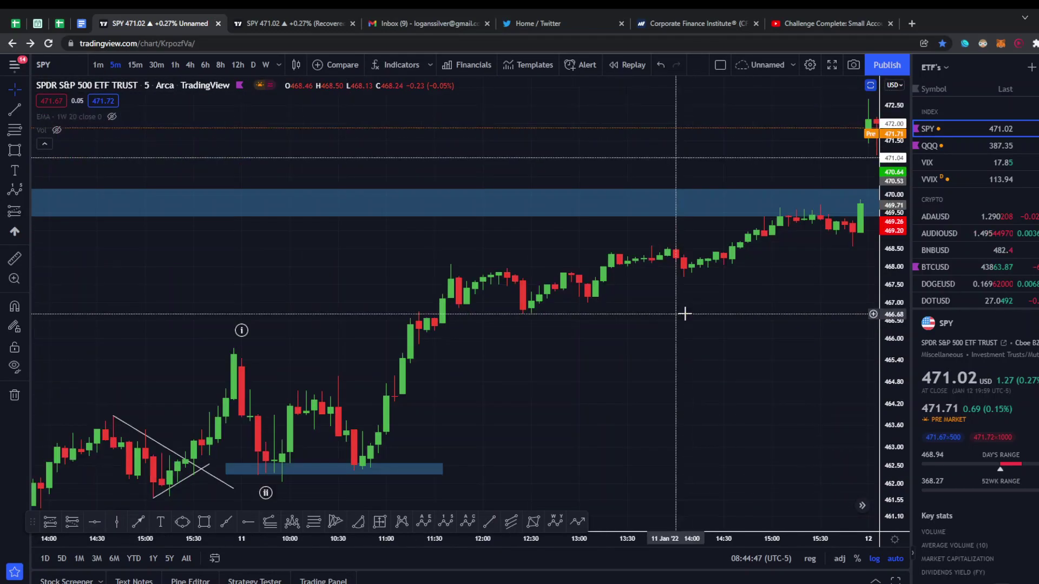
drag(684, 314, 272, 477)
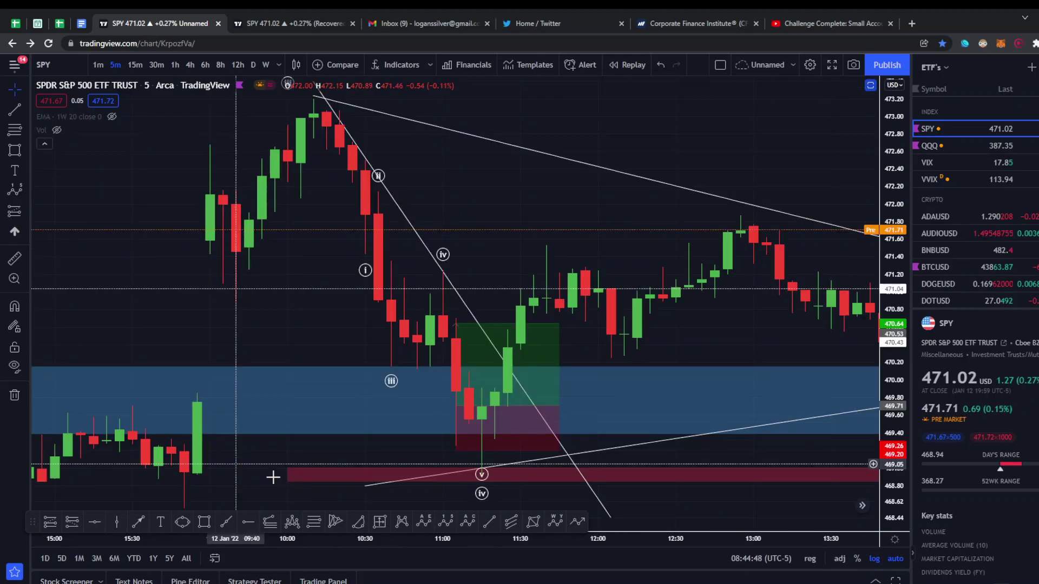
mouse_move(456, 450)
mouse_down()
mouse_move(458, 517)
mouse_move(457, 506)
mouse_up()
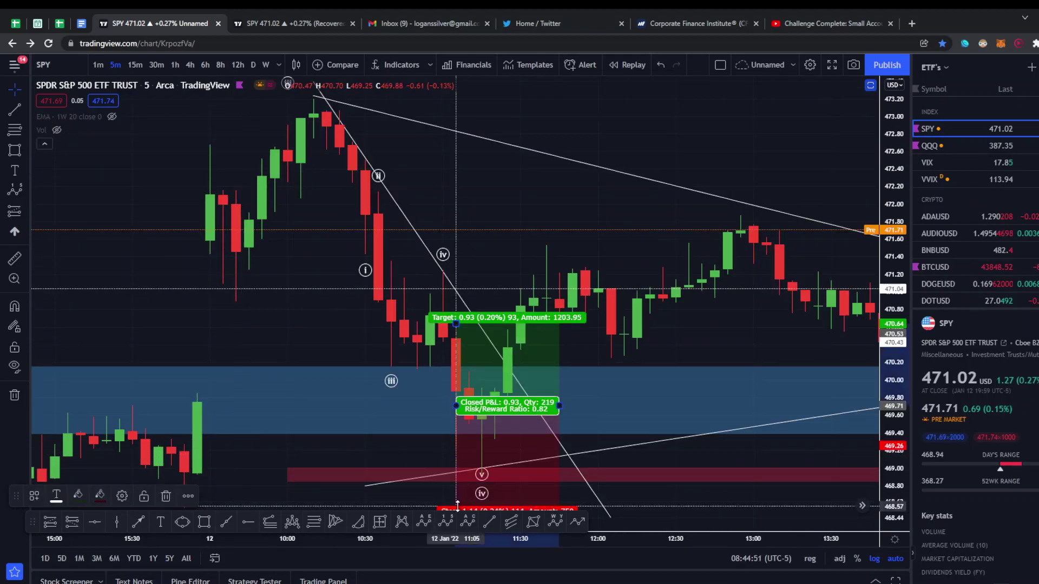
click(314, 486)
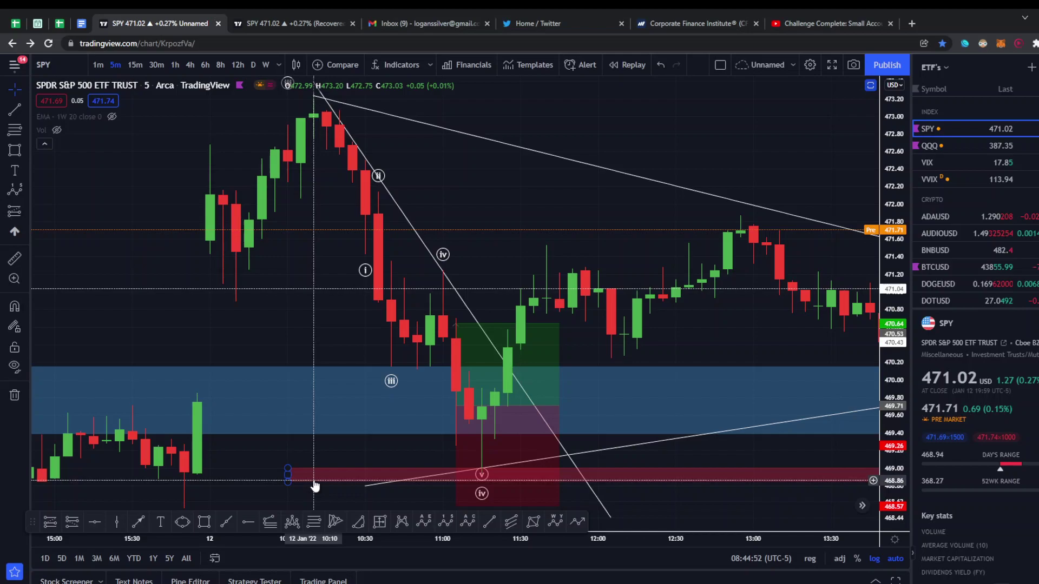
- Raise the long position's stop to 469.22, above the red zone
drag(314, 486, 331, 487)
click(515, 496)
click(447, 498)
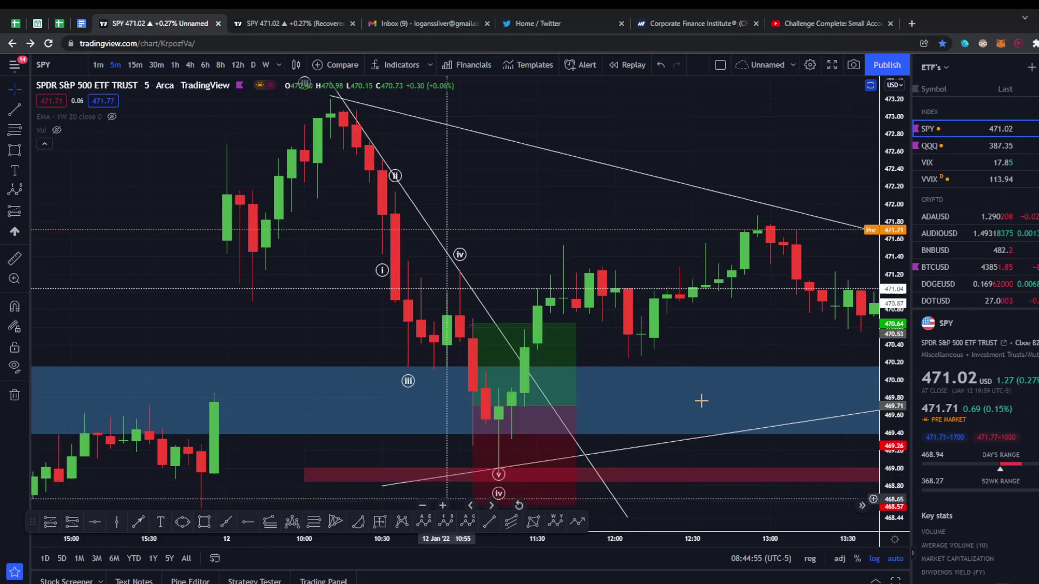
click(472, 501)
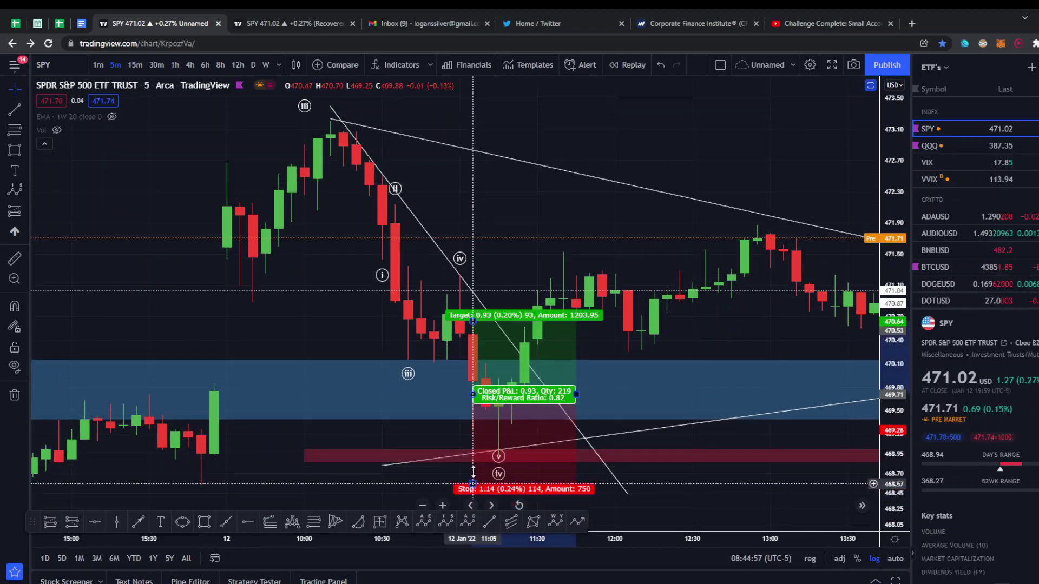
drag(473, 471, 473, 433)
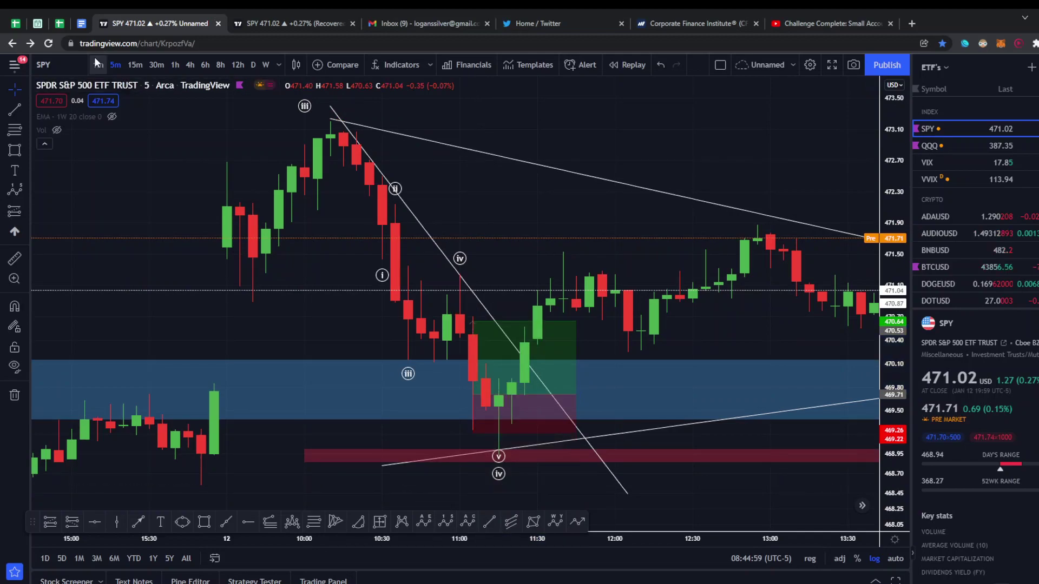
- Set the SPY chart to the 1-minute interval and set the long position's stop to 469.20
click(97, 65)
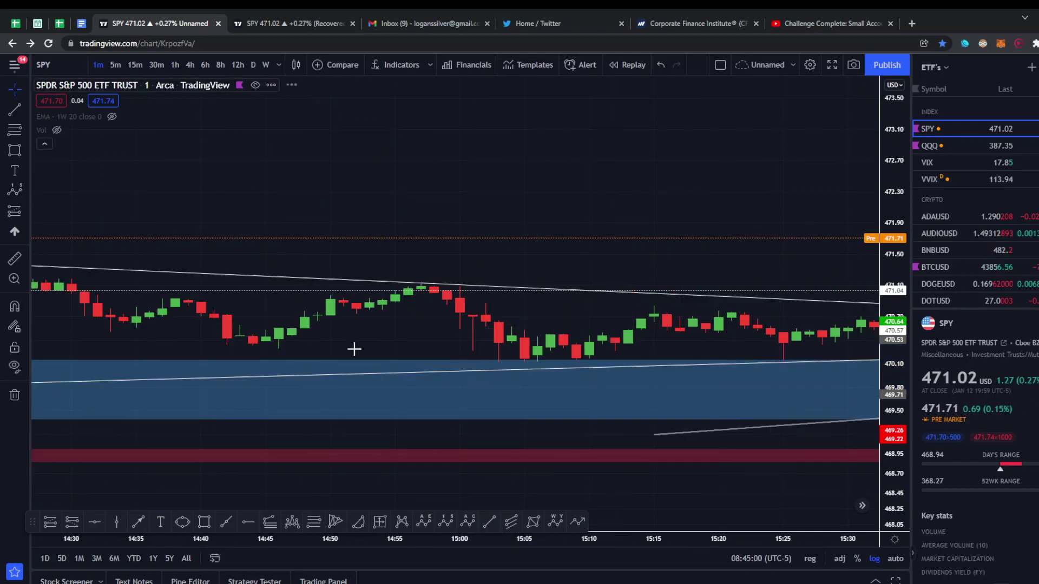
scroll(354, 349, down, 5)
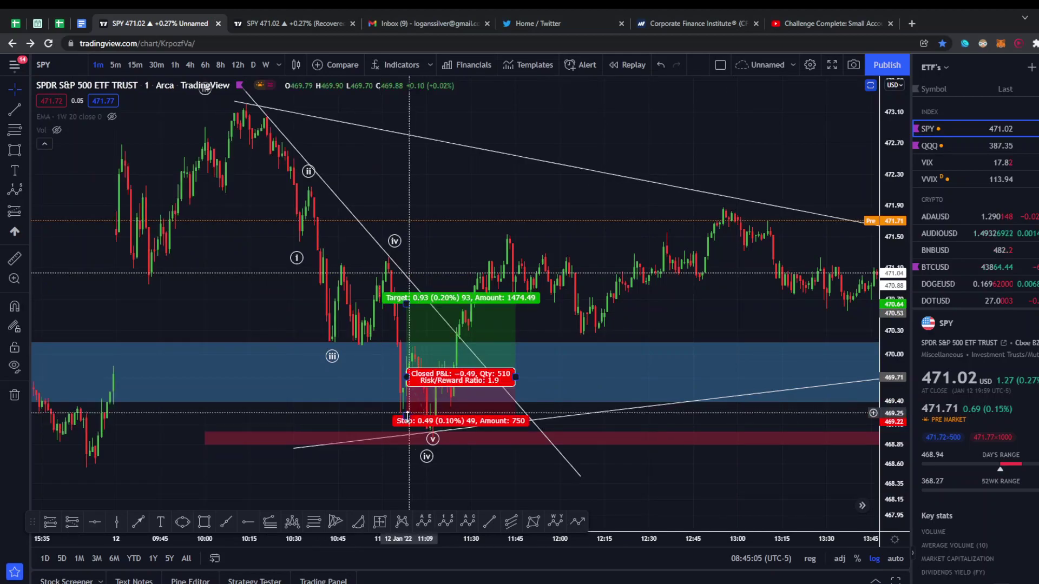
drag(409, 413, 407, 416)
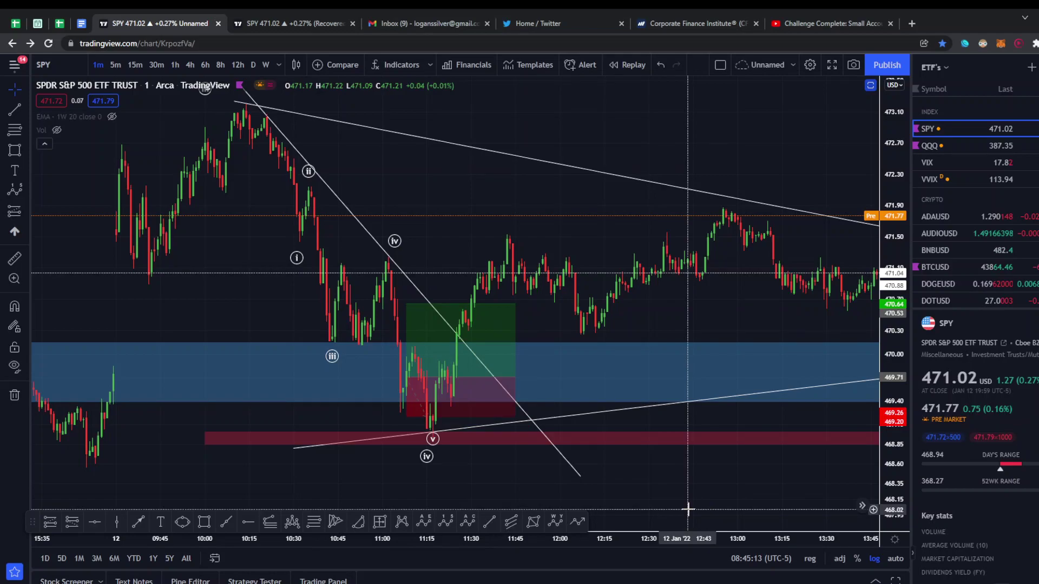
- Shorten the red zone on the SPY chart so that it starts at about 10:15 on January 12
scroll(688, 508, down, 2)
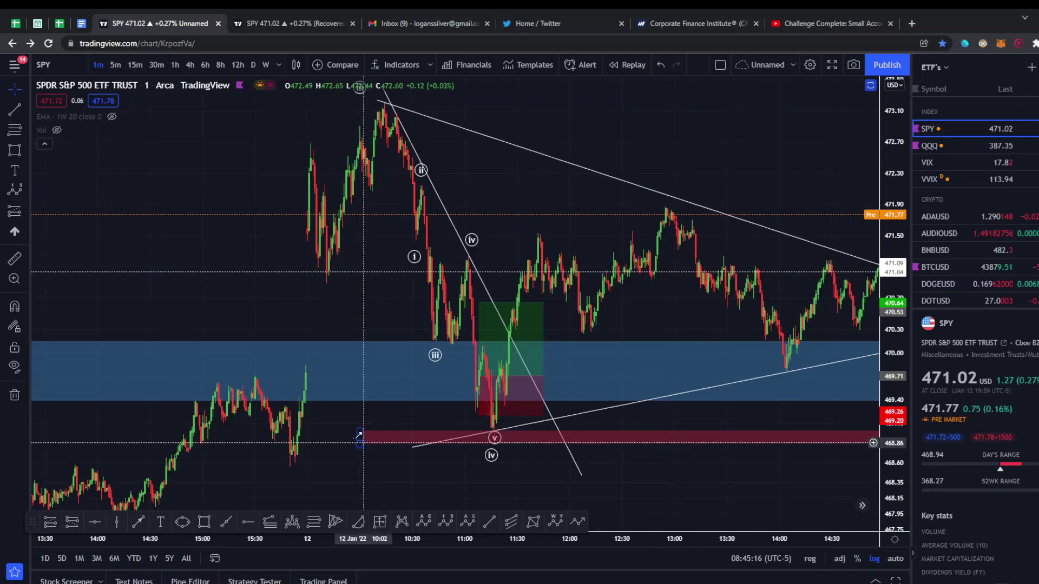
drag(359, 435, 379, 397)
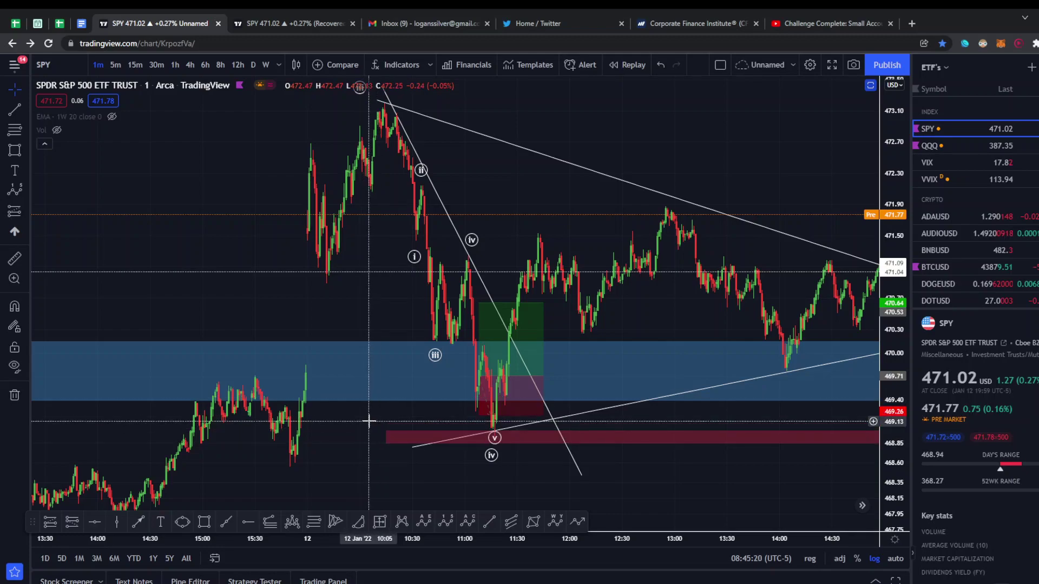
click(115, 64)
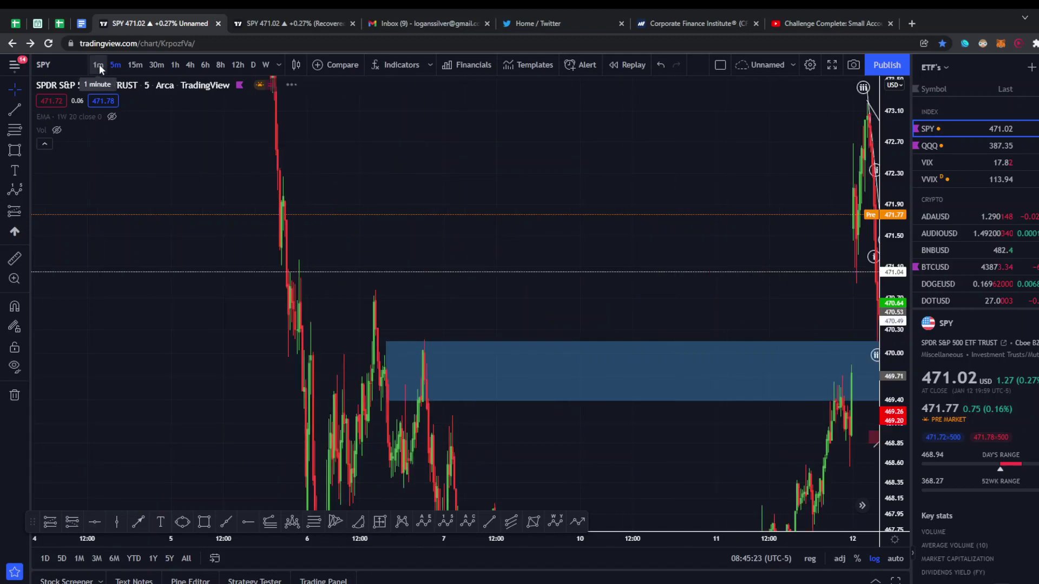
click(99, 64)
- Extend the long position to about 13:35 with its target at 471.81, and delete the position
click(667, 388)
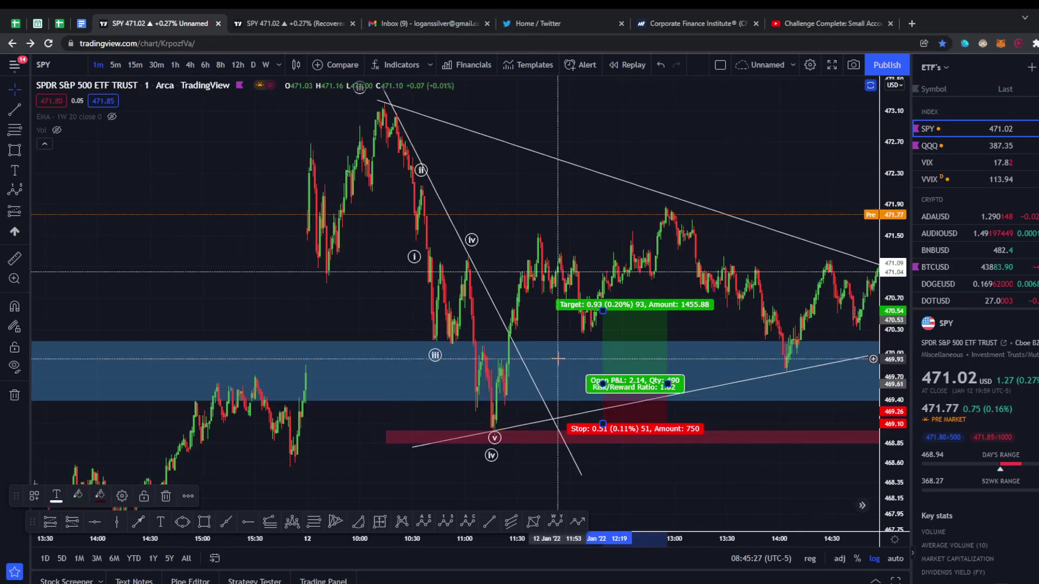
key(ctrl+z)
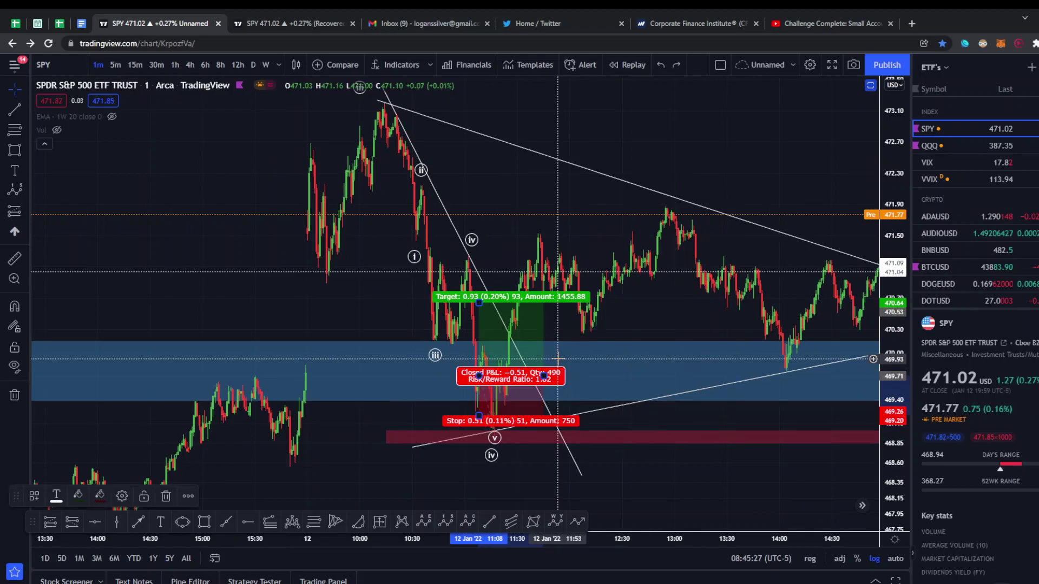
key(ctrl+y)
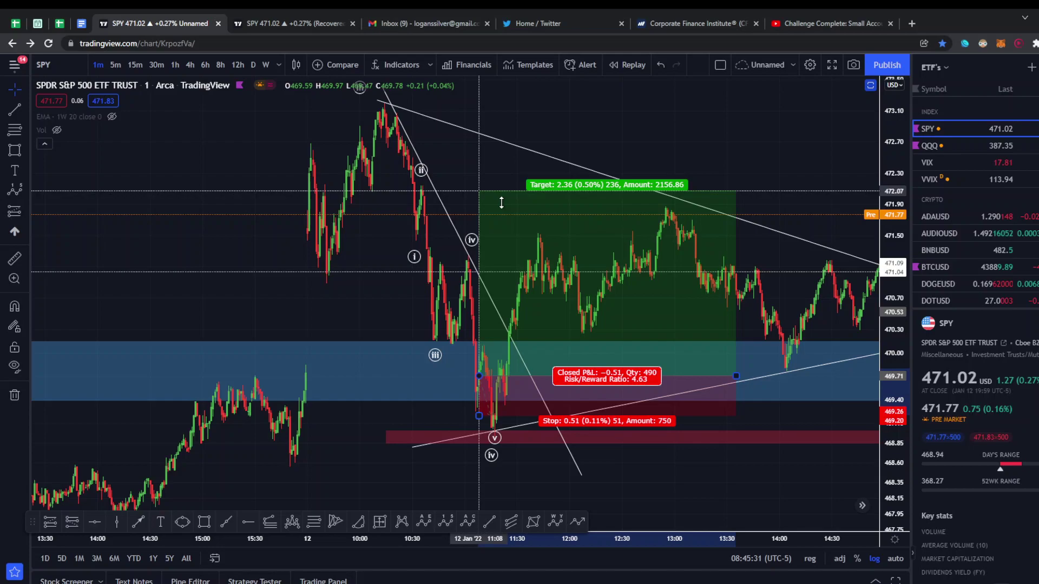
drag(502, 202, 503, 223)
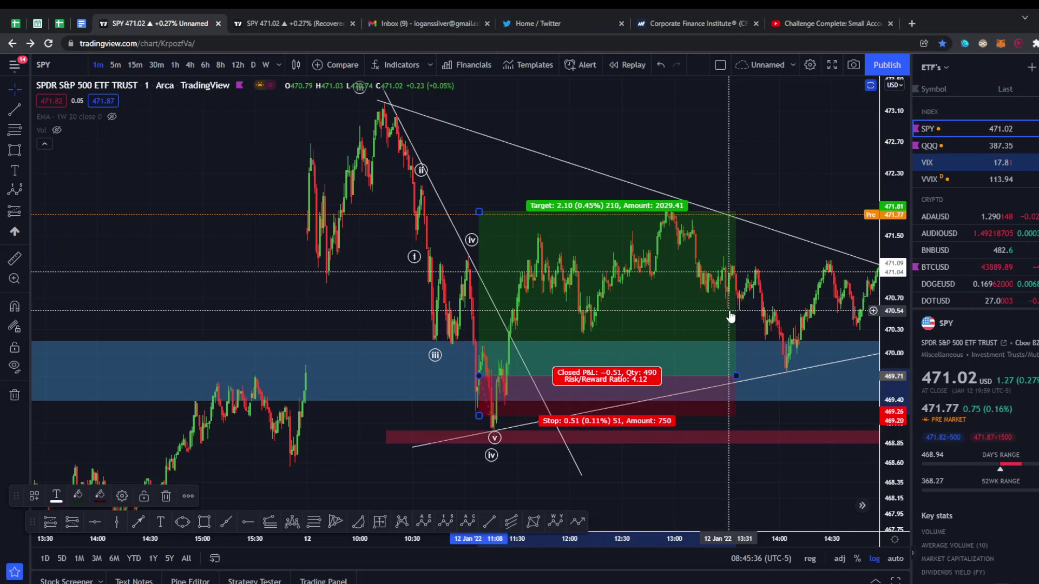
key(Delete)
scroll(698, 313, up, 3)
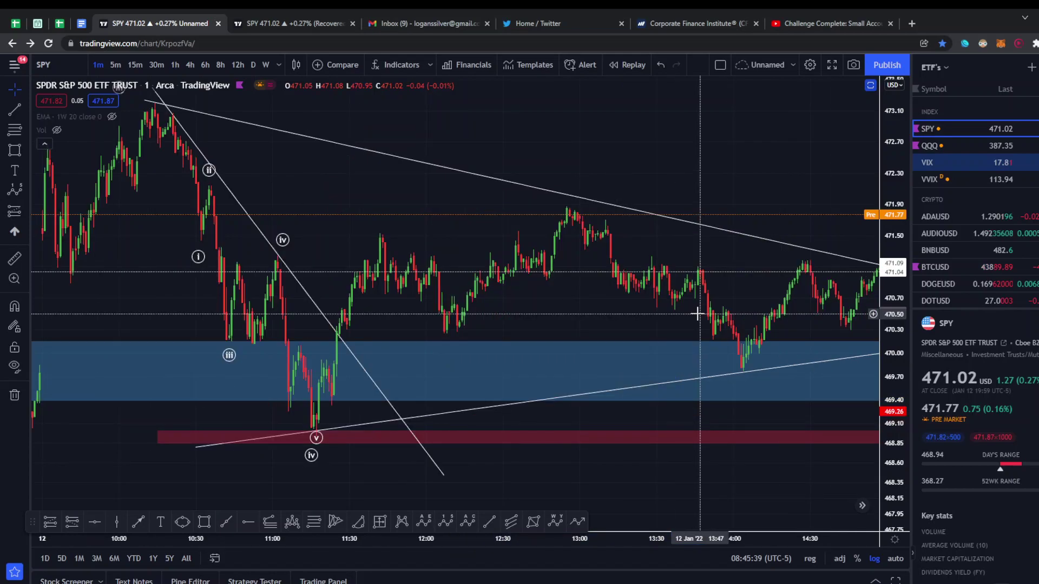
- Examine SPY's price action around the blue and red zones on the 5-minute, 15-minute and 1-minute intervals
click(116, 67)
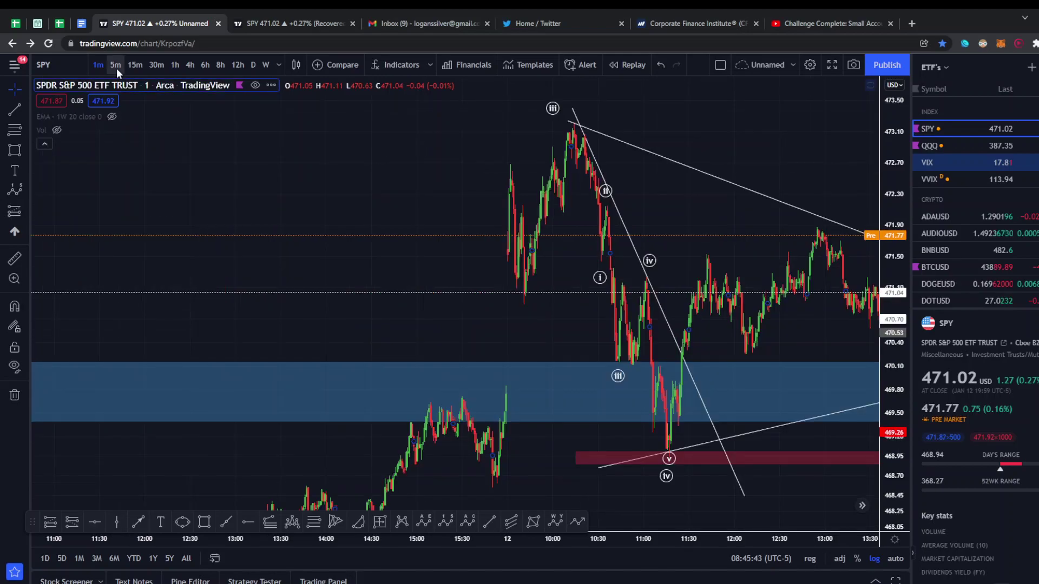
drag(775, 484, 650, 259)
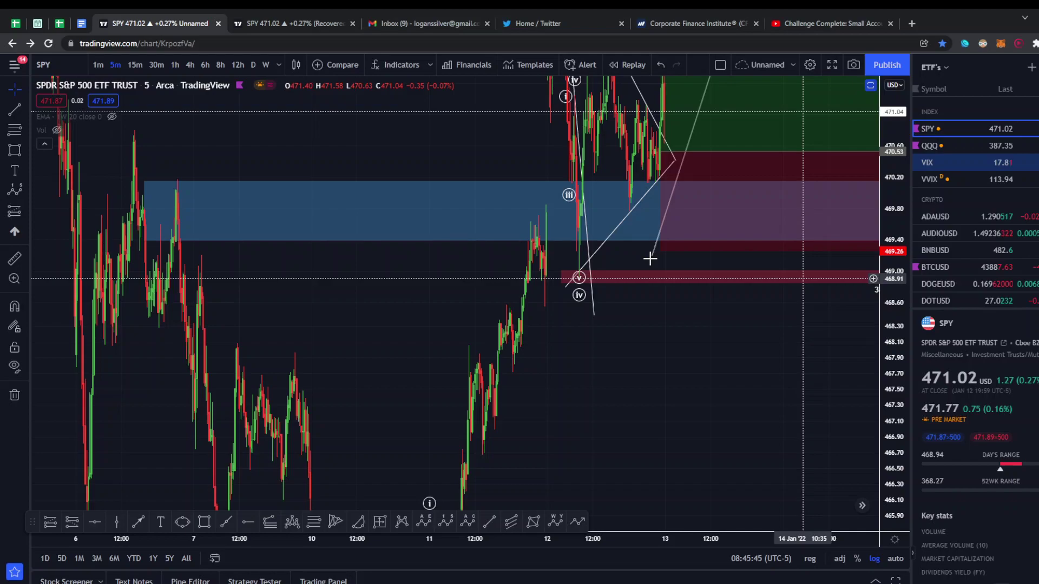
text(15)
key(Return)
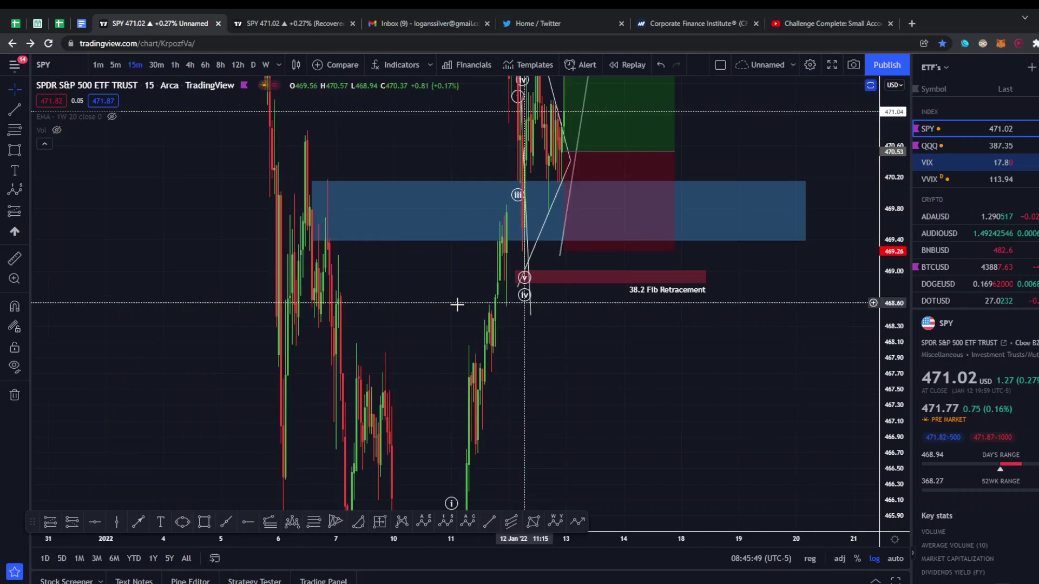
text(5)
key(Return)
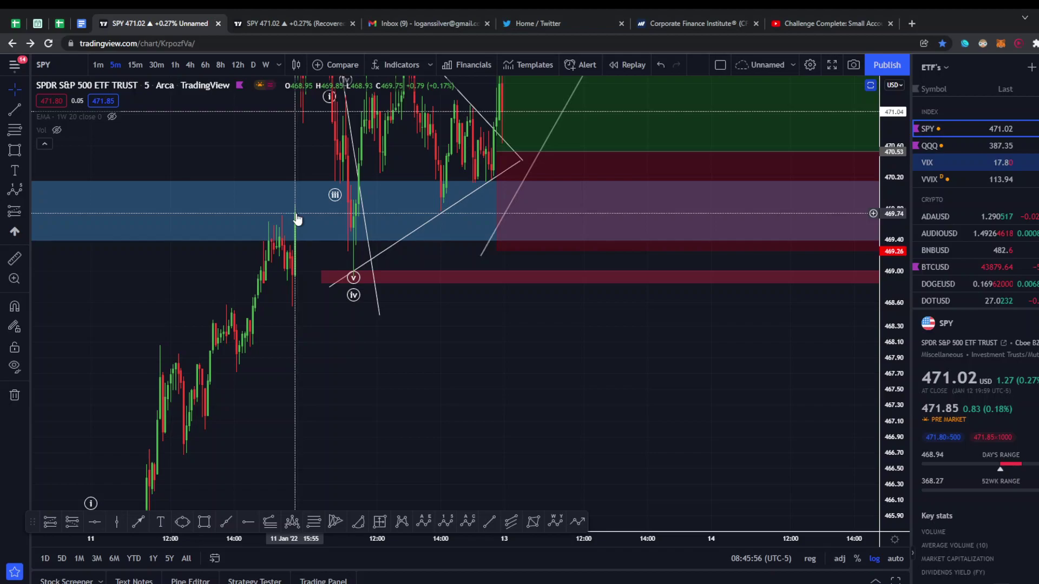
text(1)
key(Return)
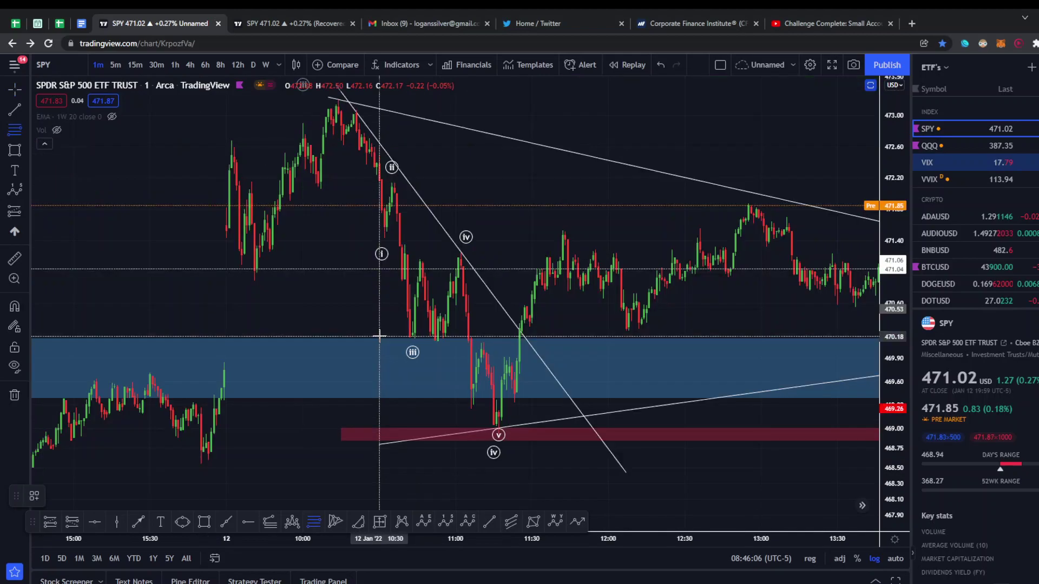
- Draw a Fib retracement from the 470.14 low to the 472.15 high on SPY's January 12 decline, and delete it
click(378, 339)
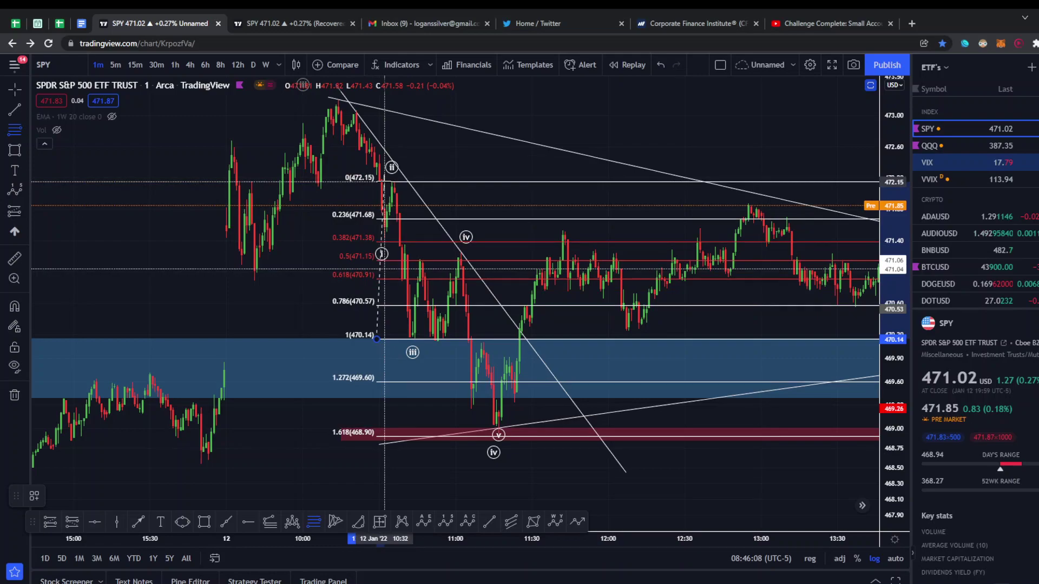
click(384, 181)
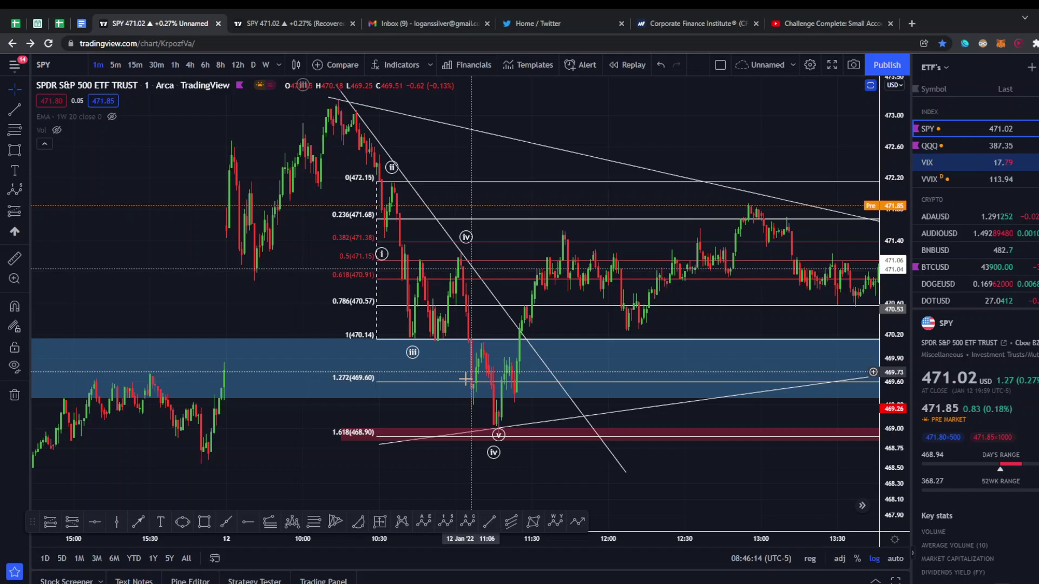
click(377, 320)
key(Delete)
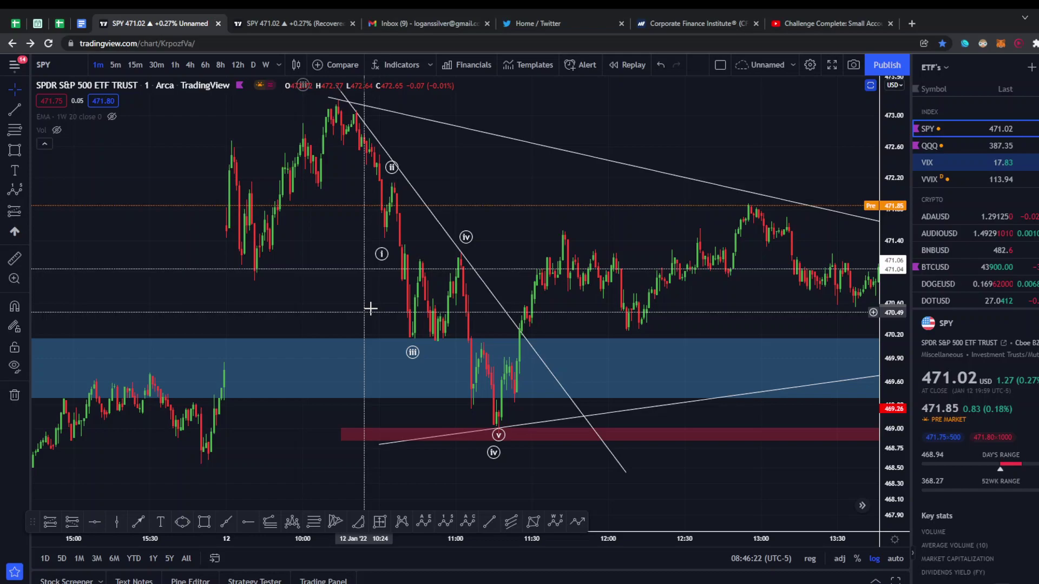
- Draw a descending trendline through the wave iii and wave v lows of SPY's decline, and set the chart to the 15-minute interval
scroll(477, 212, up, 3)
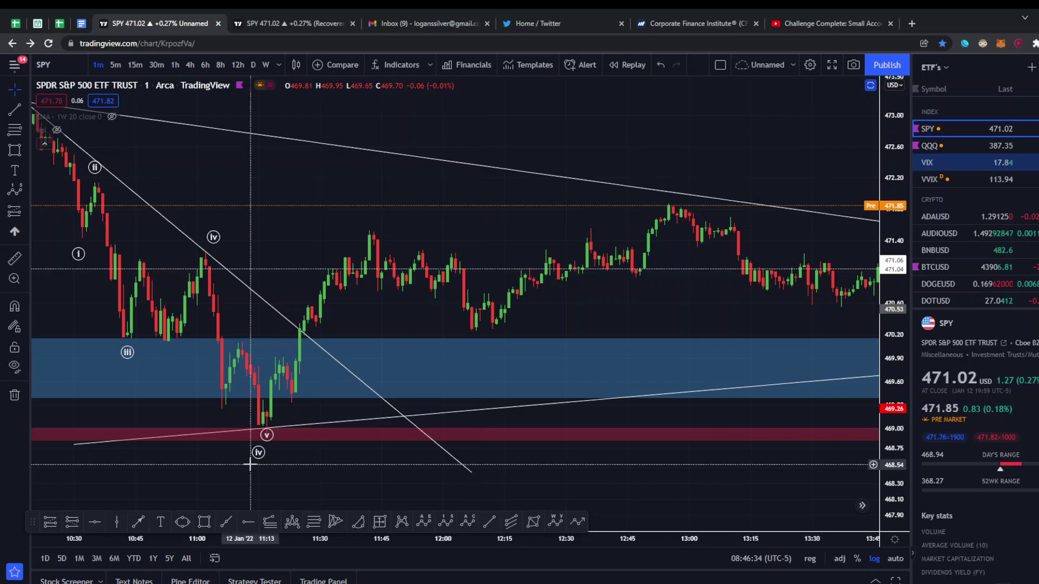
scroll(696, 330, down, 3)
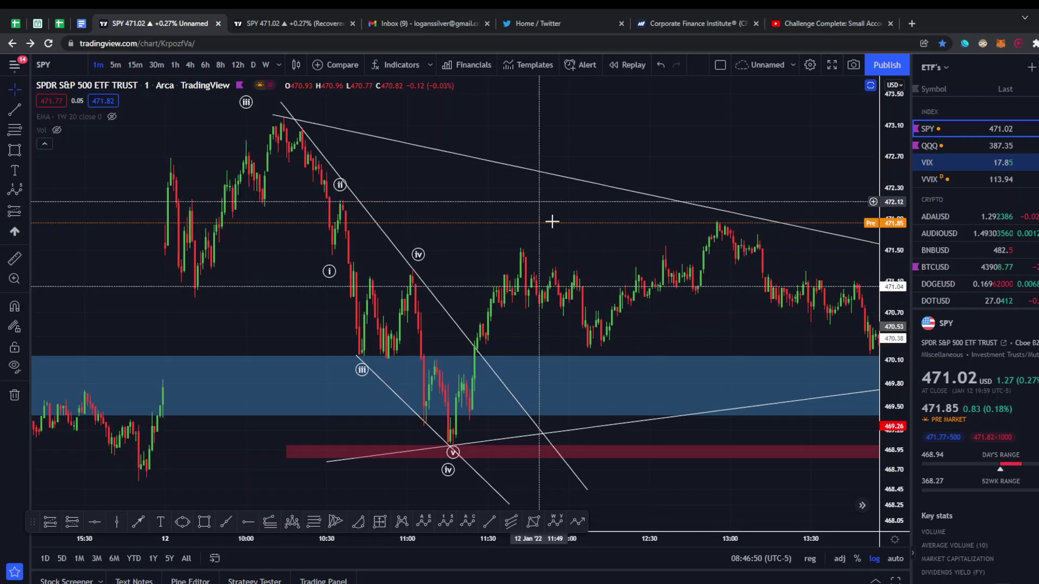
click(455, 446)
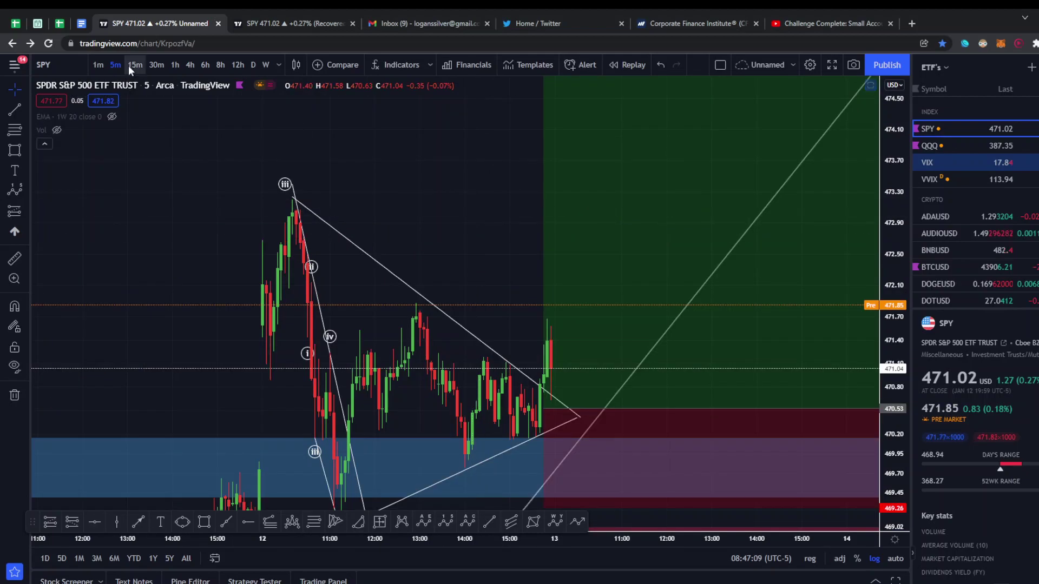
click(134, 64)
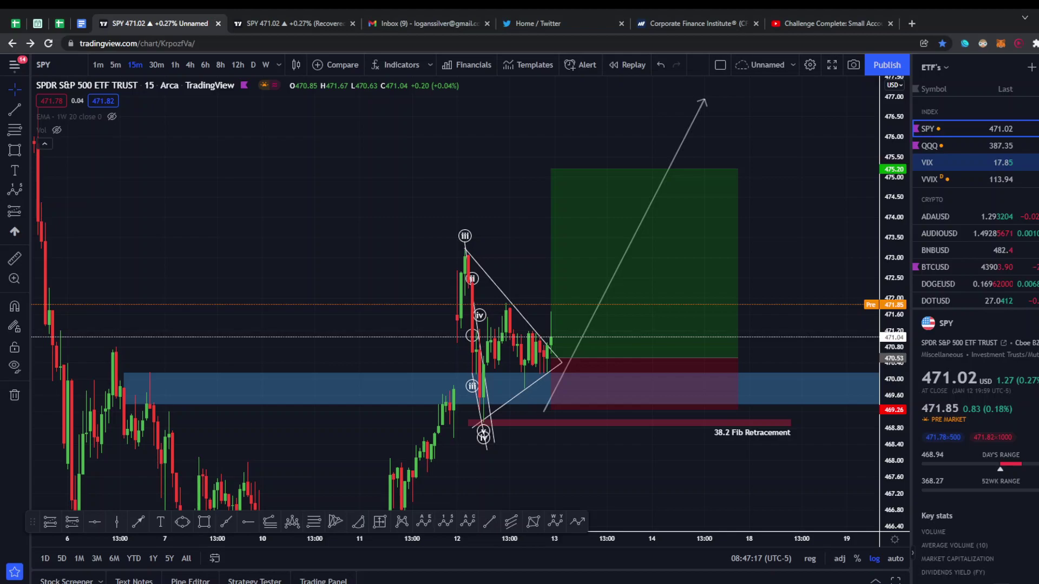
- Switch to Discord and stop the screen share in the Gamers voice channel
key(alt+Tab)
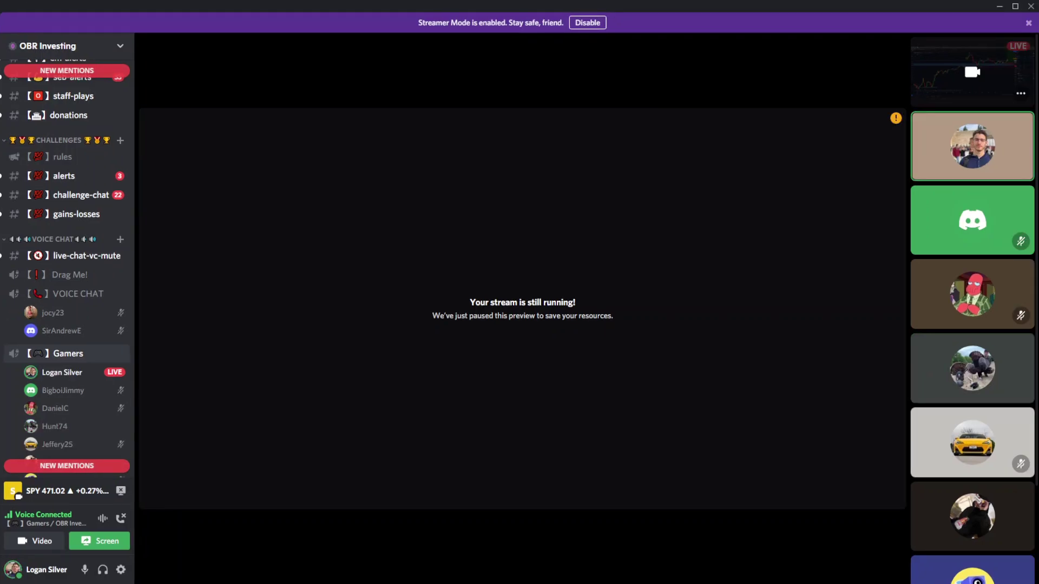
click(99, 541)
scroll(99, 381, down, 1)
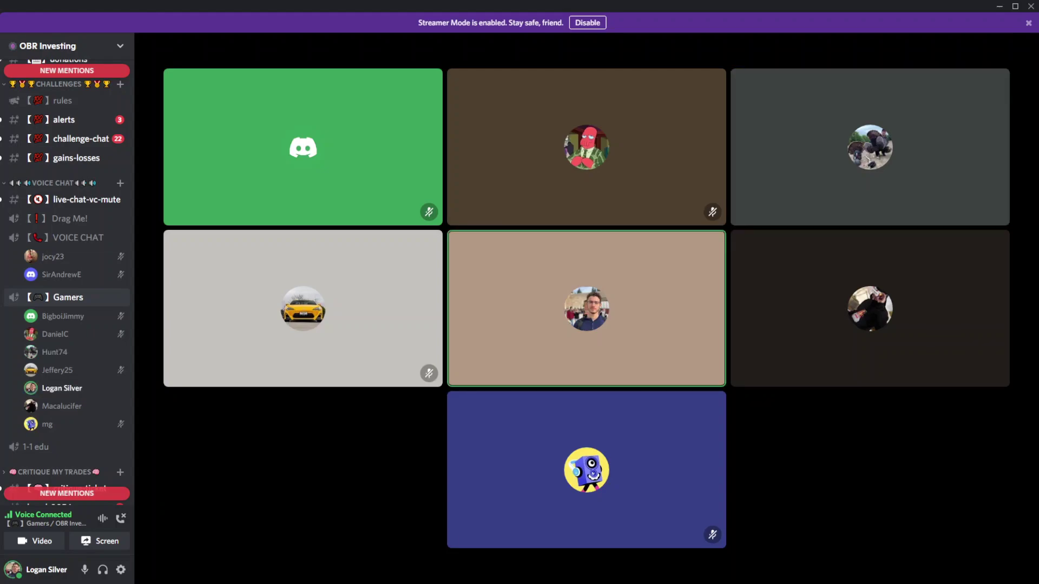
- Open the live-chat-vc-mute channel and examine the posted Meta Platforms 15-minute chart image at enlarged size
click(82, 204)
key(Return)
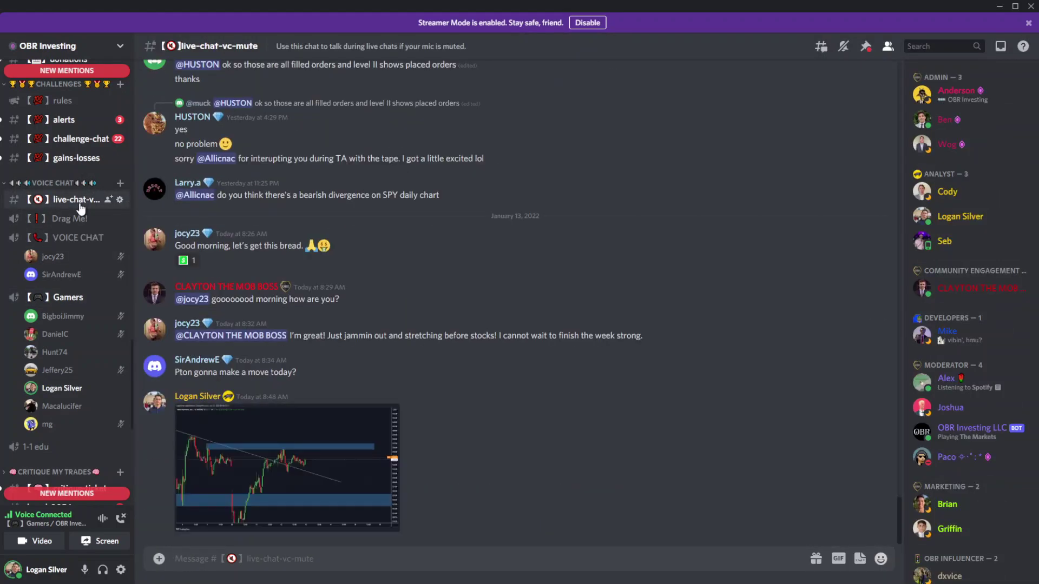
click(258, 474)
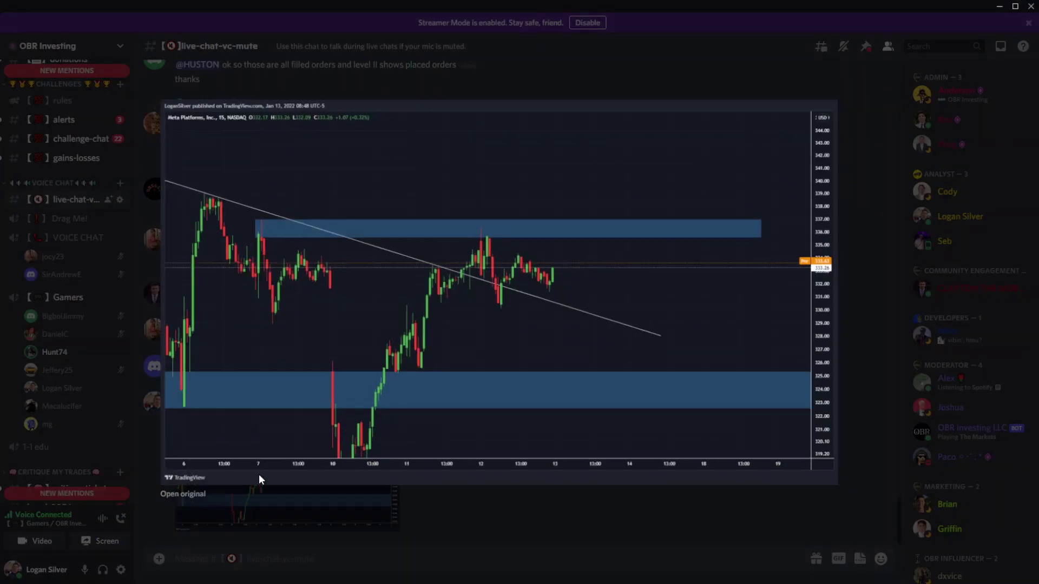
click(430, 541)
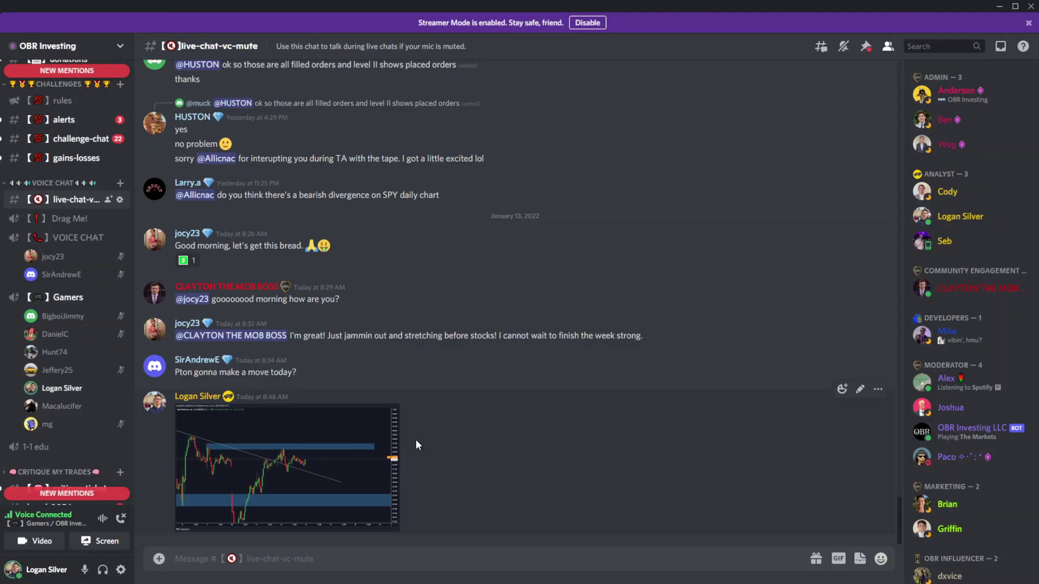
drag(420, 399, 371, 265)
click(371, 265)
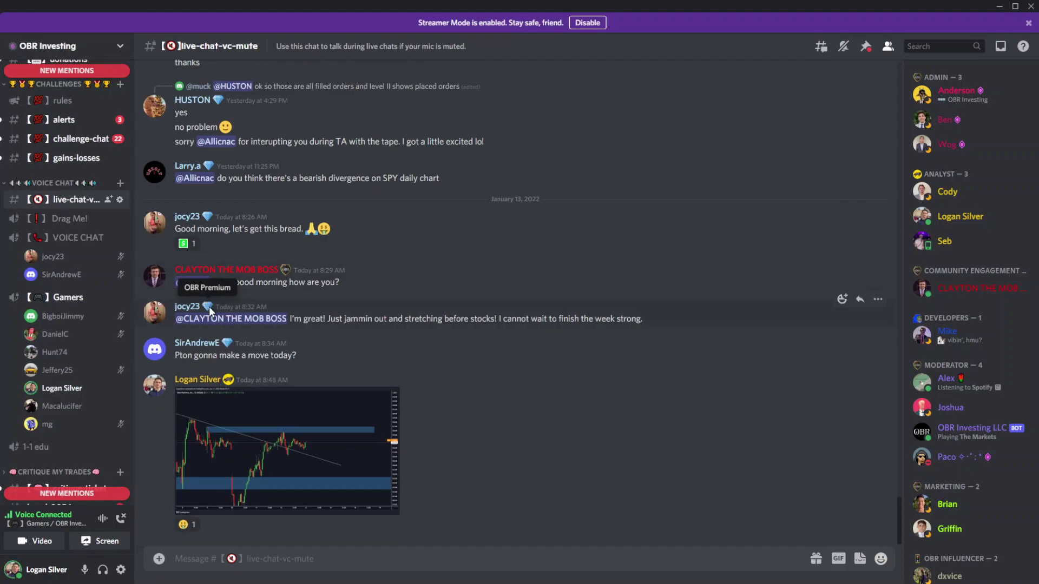
drag(305, 384, 179, 226)
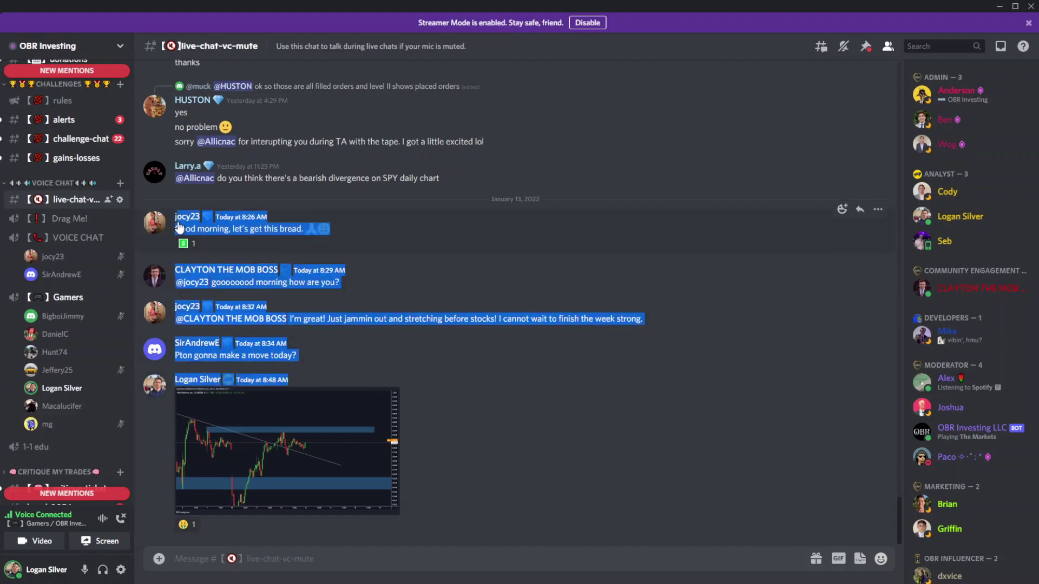
click(178, 225)
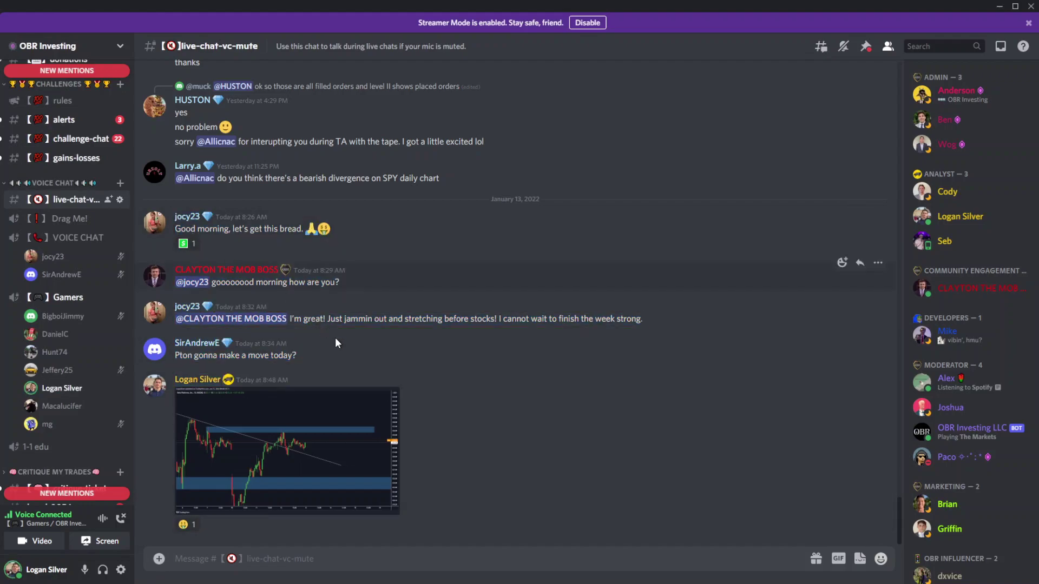
drag(319, 382, 240, 204)
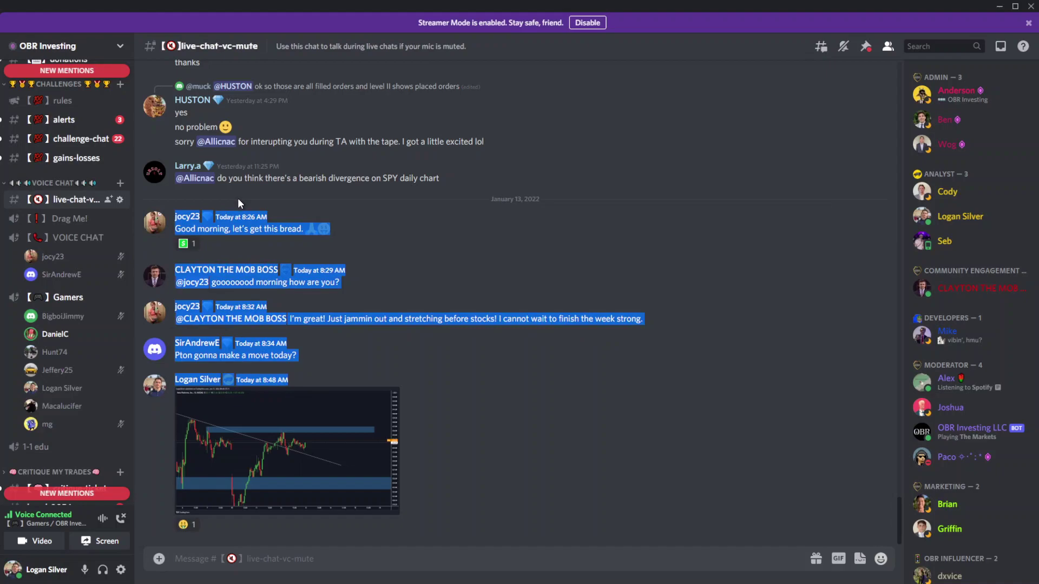
click(259, 221)
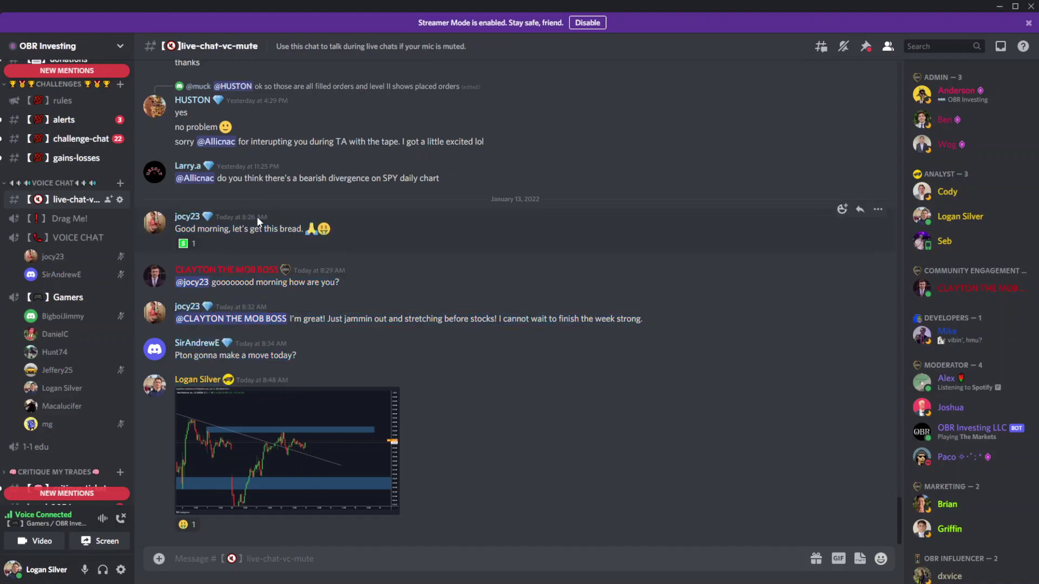